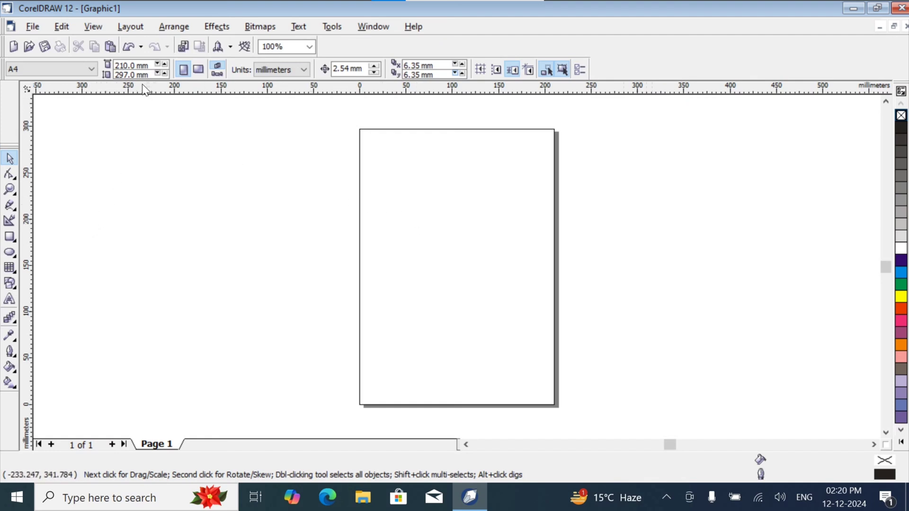
Open the page size settings, browse the paper presets, and switch the page units to feet.
left_click(135, 27)
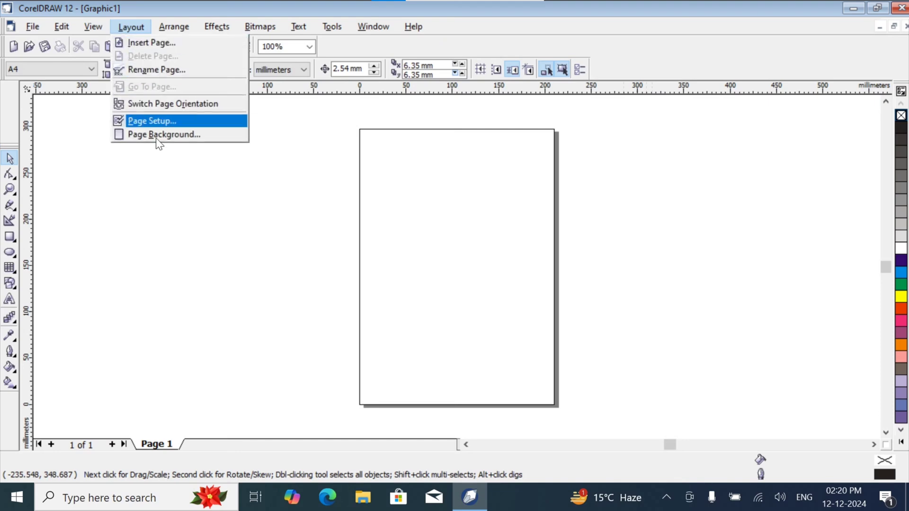
left_click(158, 123)
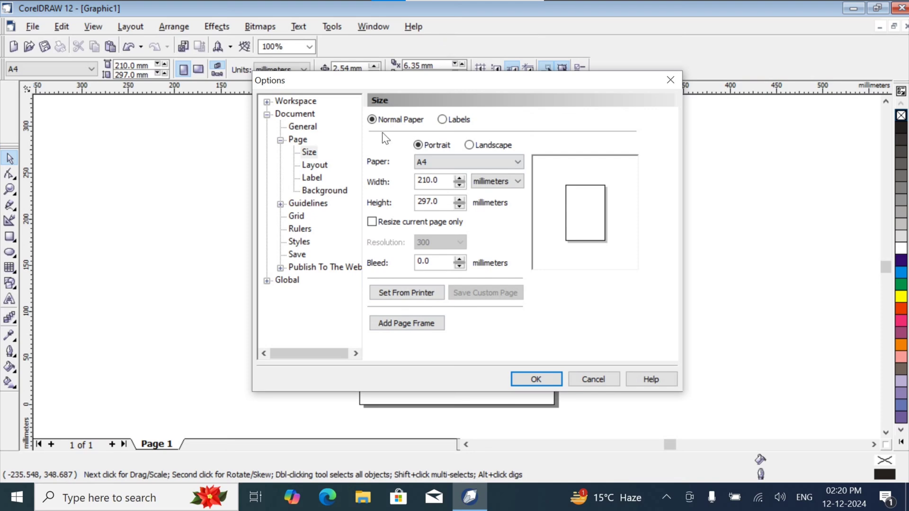
left_click(452, 161)
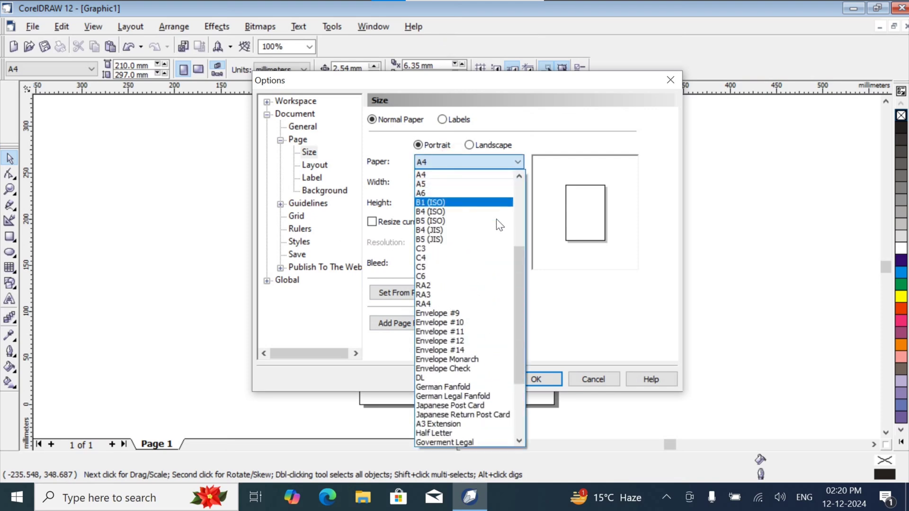
left_click_drag(518, 293, 522, 200)
left_click(566, 280)
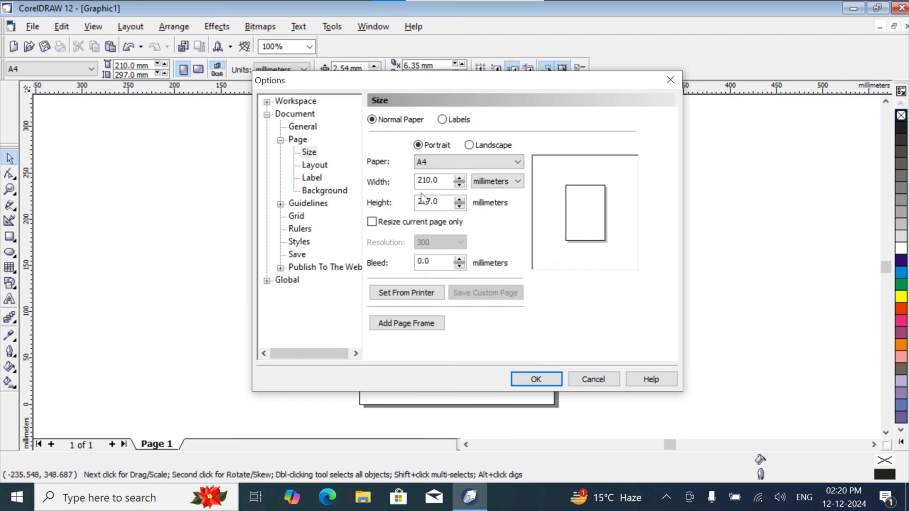
left_click(477, 184)
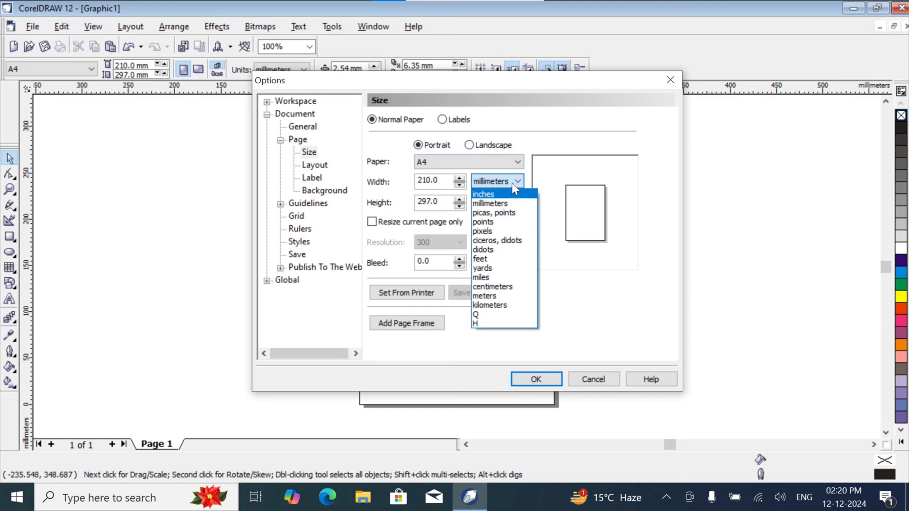
left_click(551, 177)
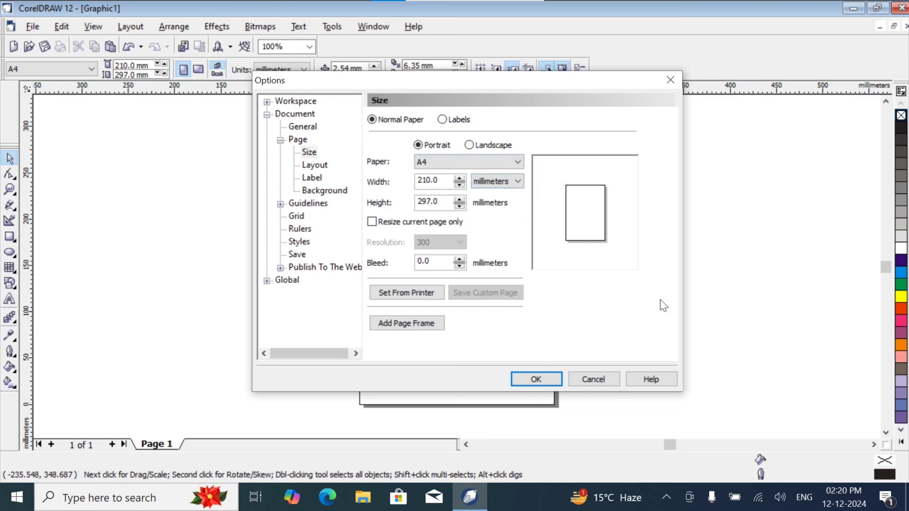
left_click(487, 185)
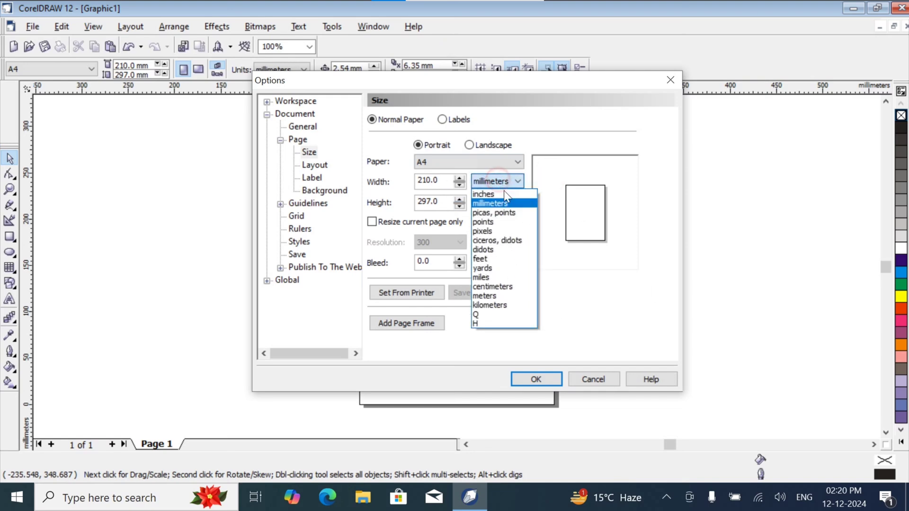
left_click(488, 260)
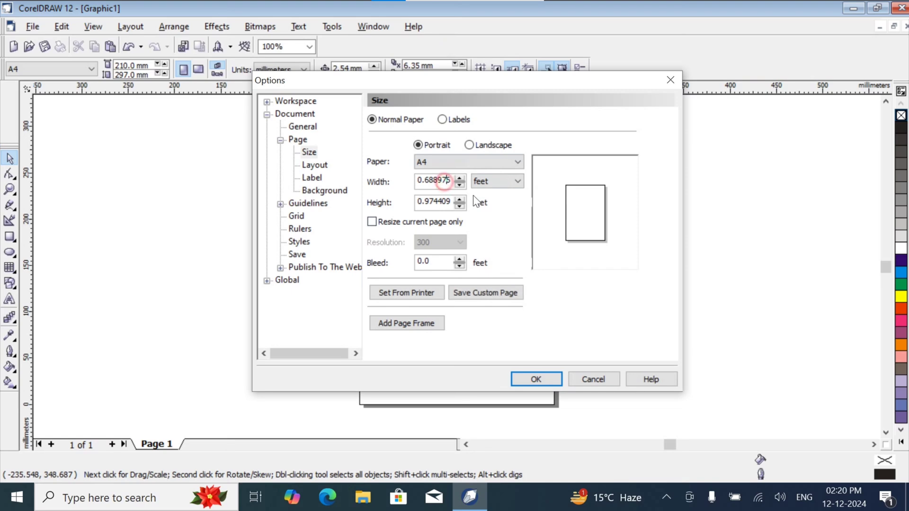
Set the page to 3 feet wide and 2 feet high in the page size settings.
double_click(439, 186)
type("3")
key("Tab")
type("3")
key("Tab")
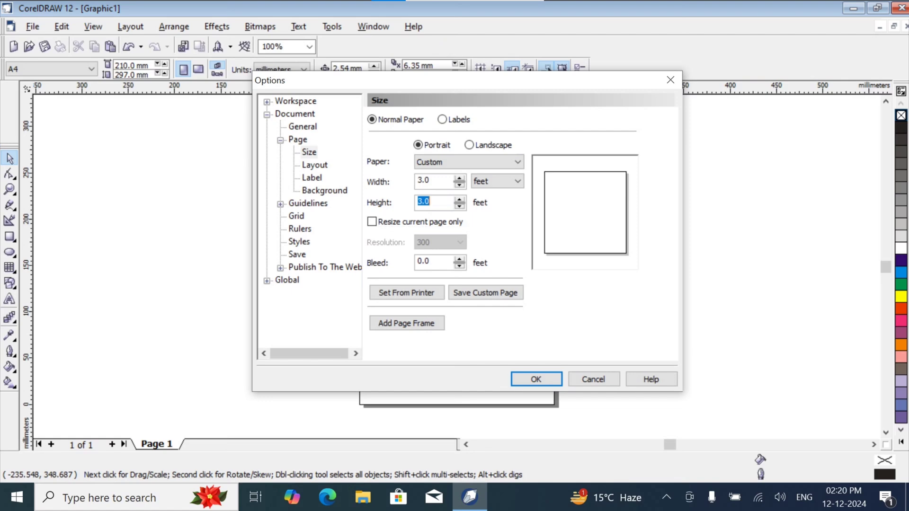
key("Tab")
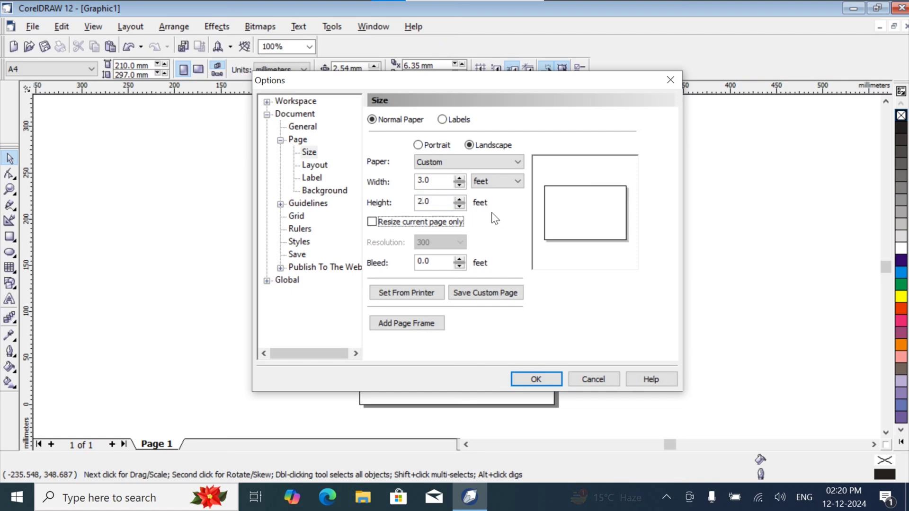
Set the page size to 2 feet wide by 3 feet high and apply it.
key("shift+Tab")
key("shift+Tab")
key("shift+Tab")
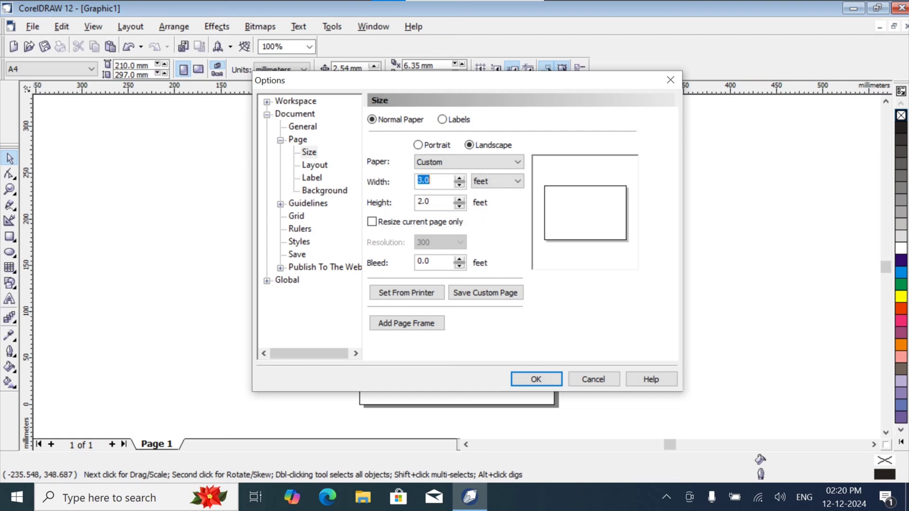
type("2")
key("Tab")
key("Tab")
type("3")
key("Tab")
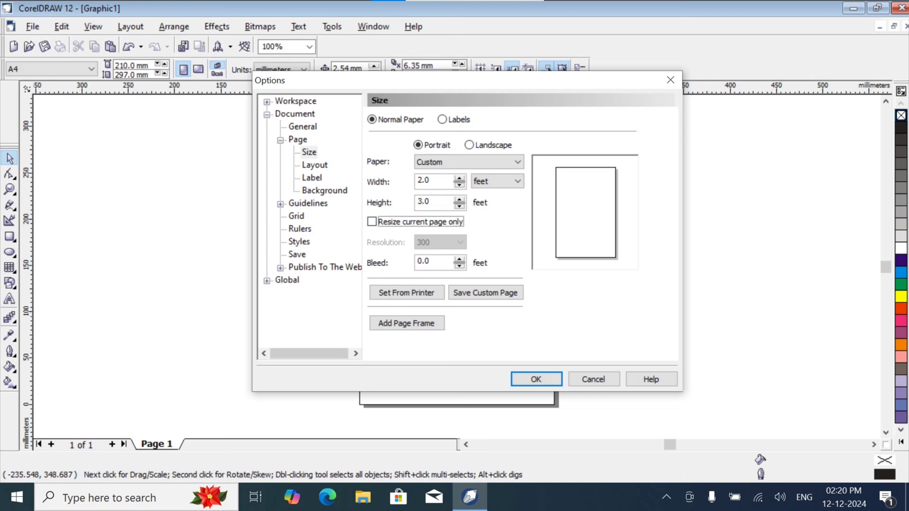
left_click(536, 380)
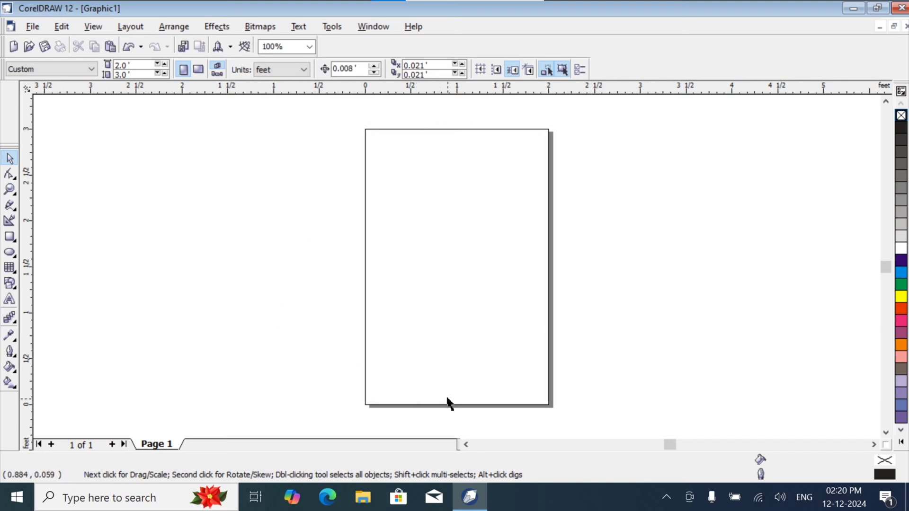
Draw a rectangle about 1.38 feet wide and 0.66 feet high in the page's top-right corner.
left_click(10, 238)
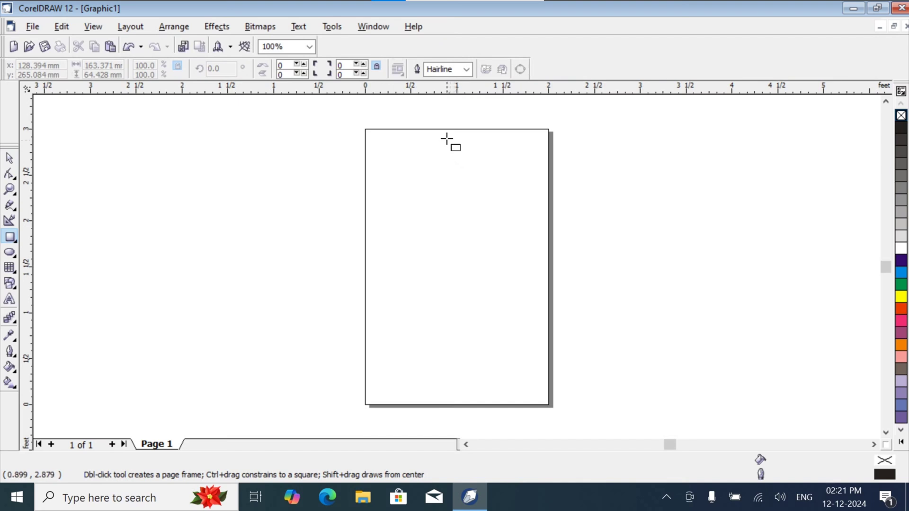
left_click_drag(444, 129, 548, 189)
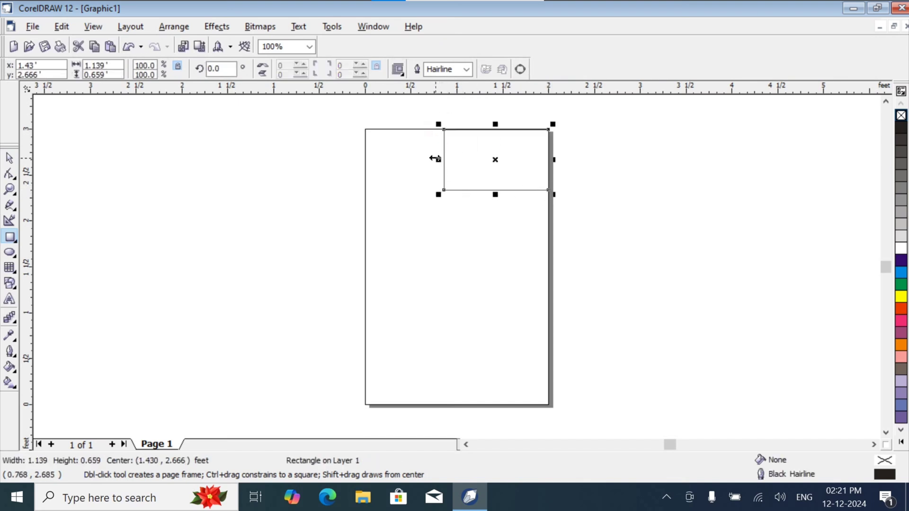
left_click_drag(435, 159, 412, 158)
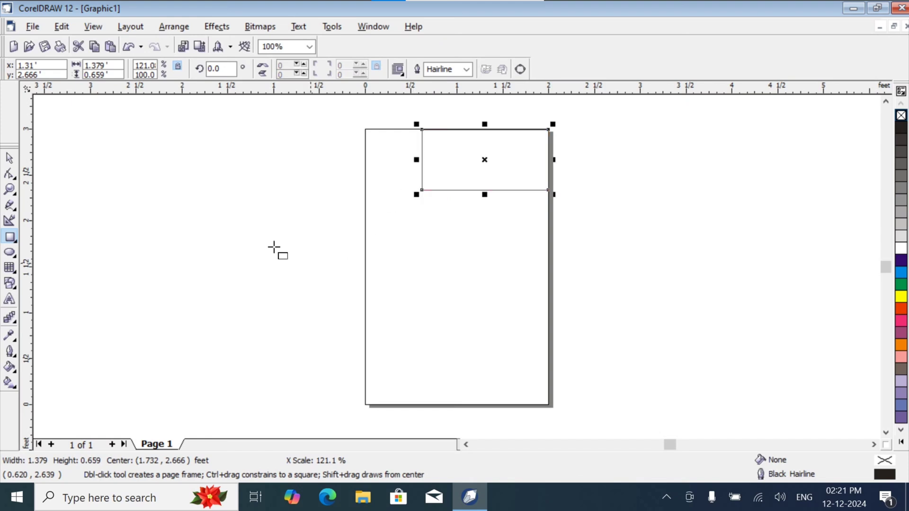
Convert the rectangle to curves and bend its bottom edge into a wave that arches upward near the page's right edge.
left_click(10, 174)
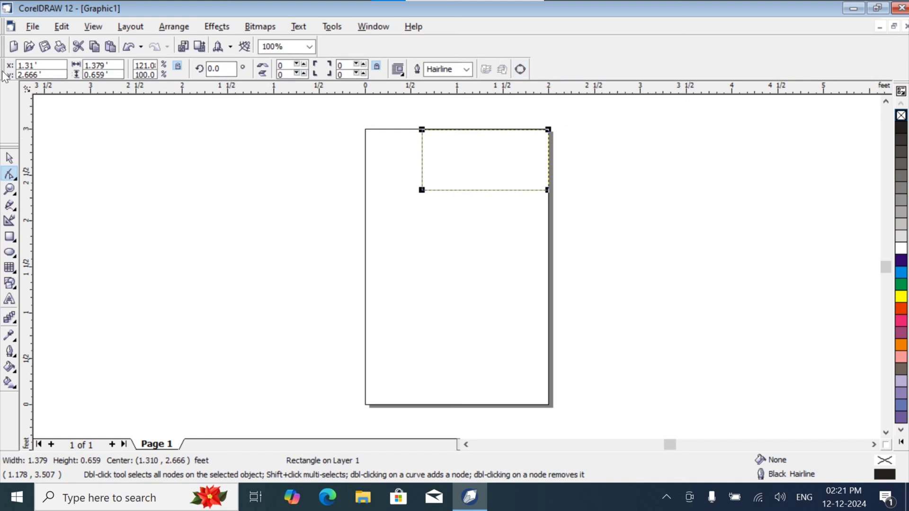
left_click(520, 70)
left_click(524, 190)
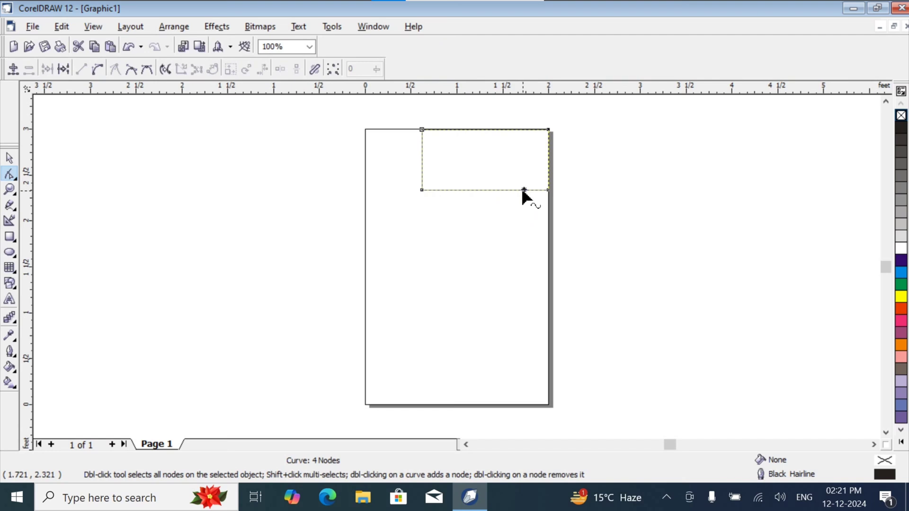
left_click(98, 70)
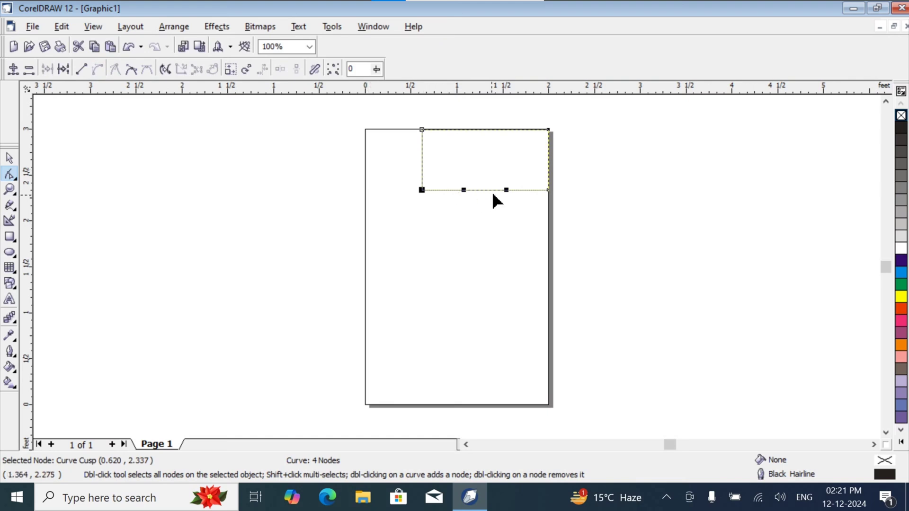
left_click_drag(506, 190, 513, 139)
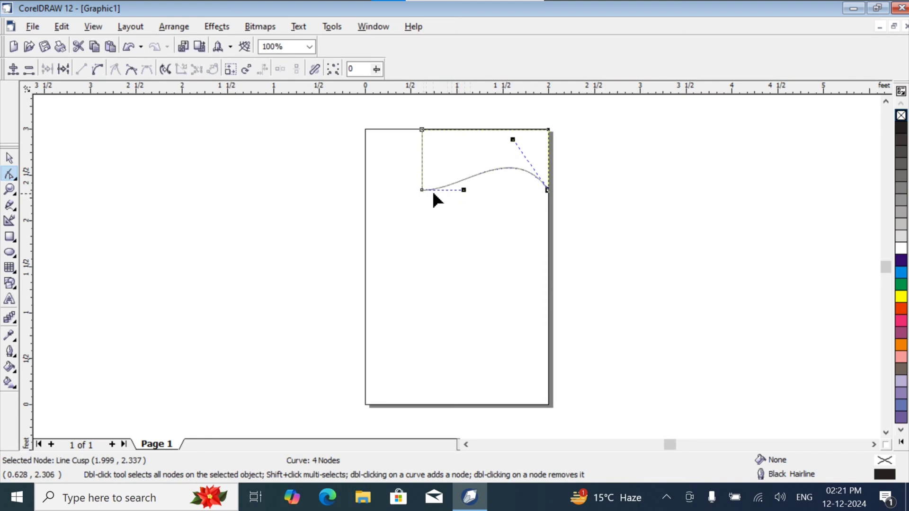
left_click_drag(464, 190, 422, 208)
Turn the shape's left edge into a curve bulging outward, rounding into the bottom wave at the lower-left node.
left_click(422, 156)
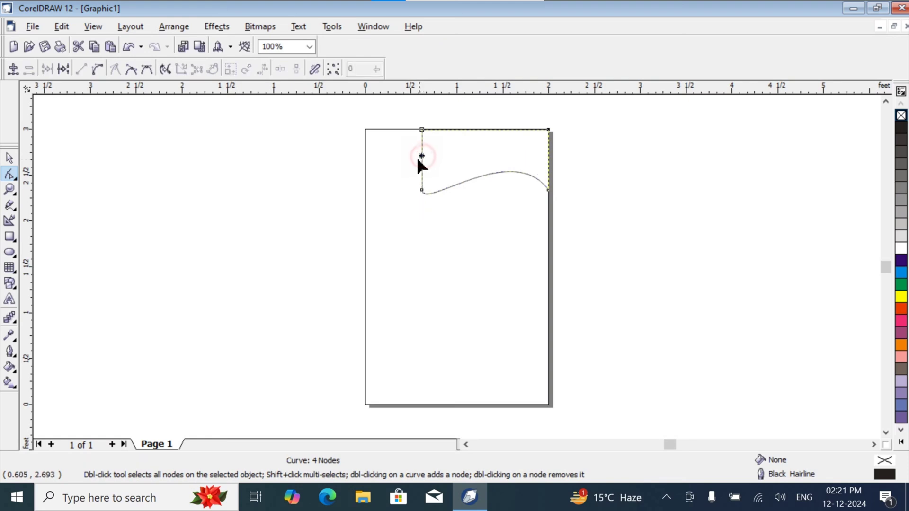
left_click(97, 68)
left_click_drag(422, 166, 392, 140)
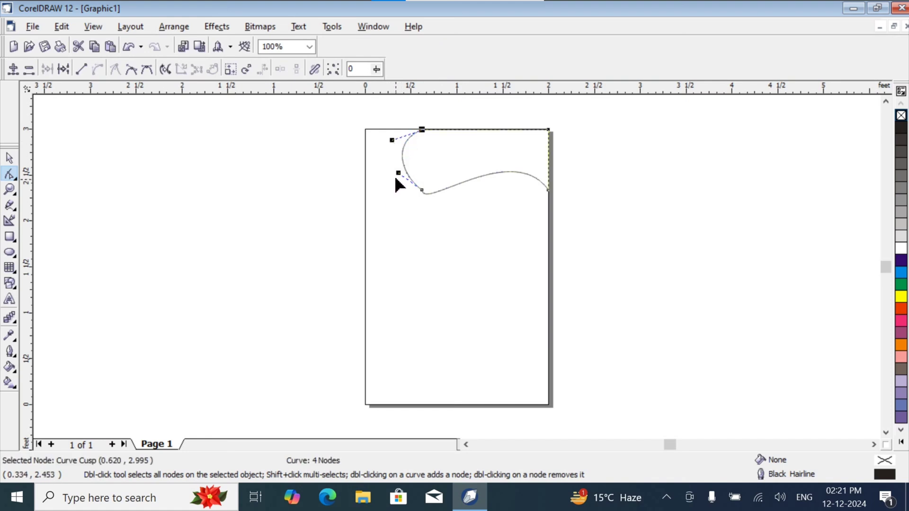
left_click_drag(398, 174, 436, 199)
left_click(9, 158)
left_click(200, 166)
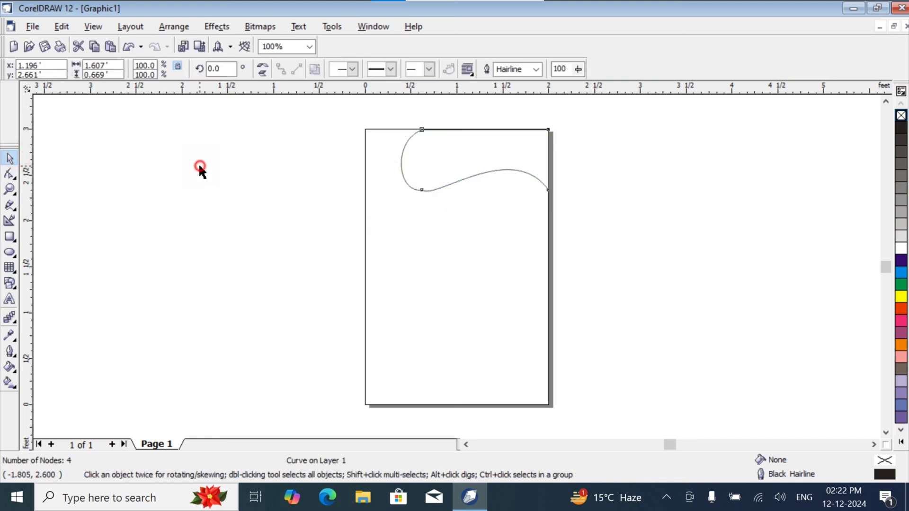
Give the wavy shape a red fill and a red outline.
left_click(453, 186)
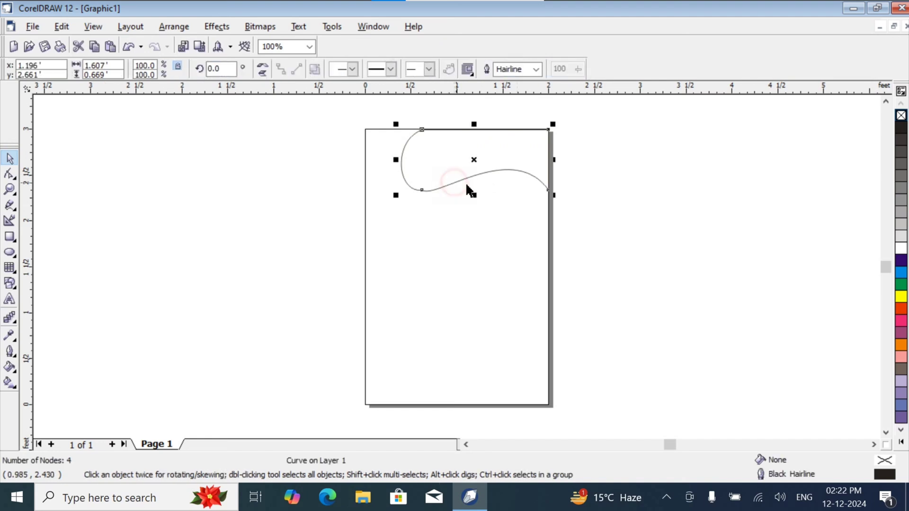
left_click(901, 309)
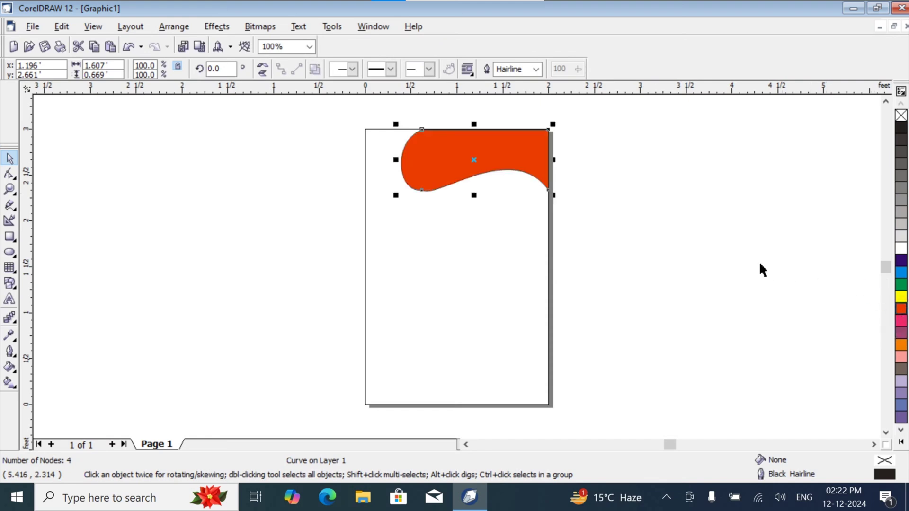
right_click(901, 308)
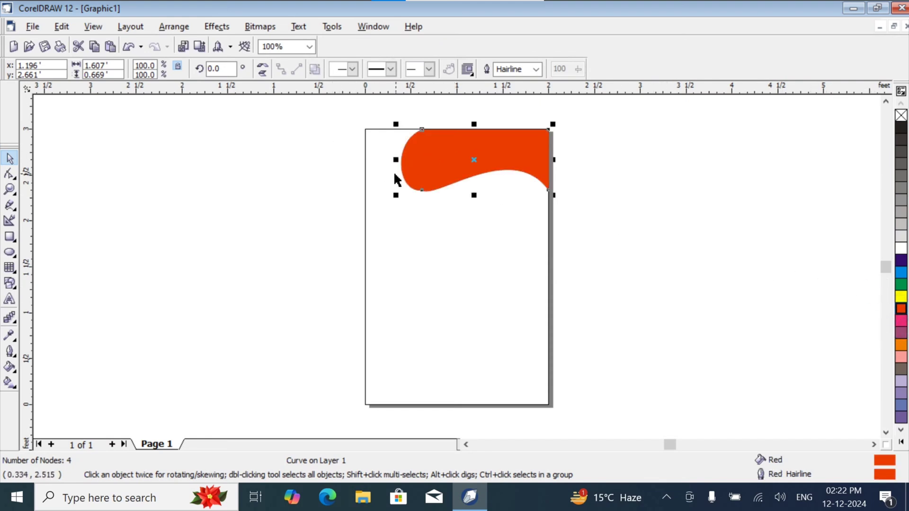
Apply a linear transparency to the red shape, fading from its top-right corner toward its lower-left end, with the midpoint shifted left.
left_click(11, 322)
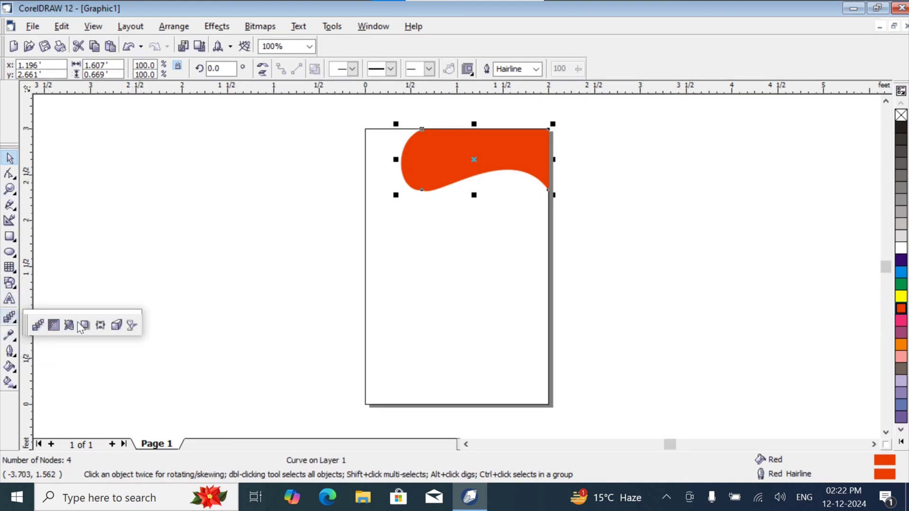
left_click(131, 326)
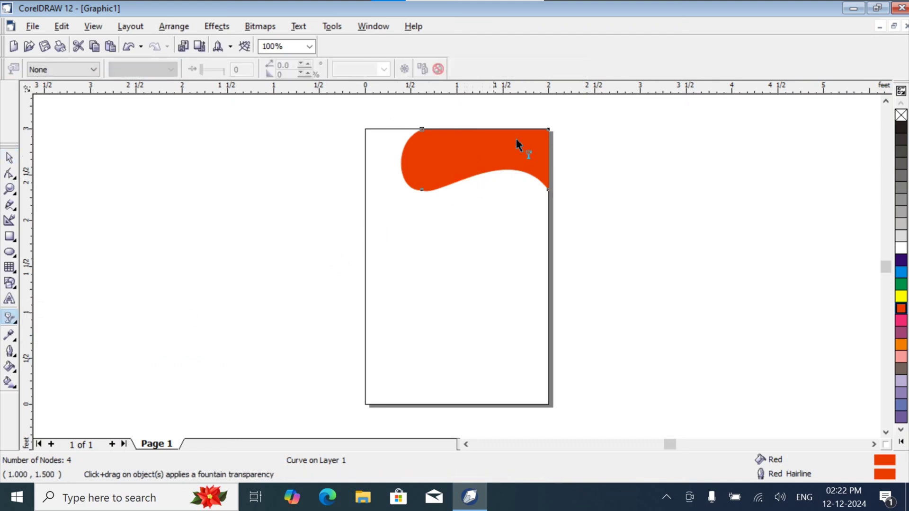
left_click_drag(559, 129, 392, 187)
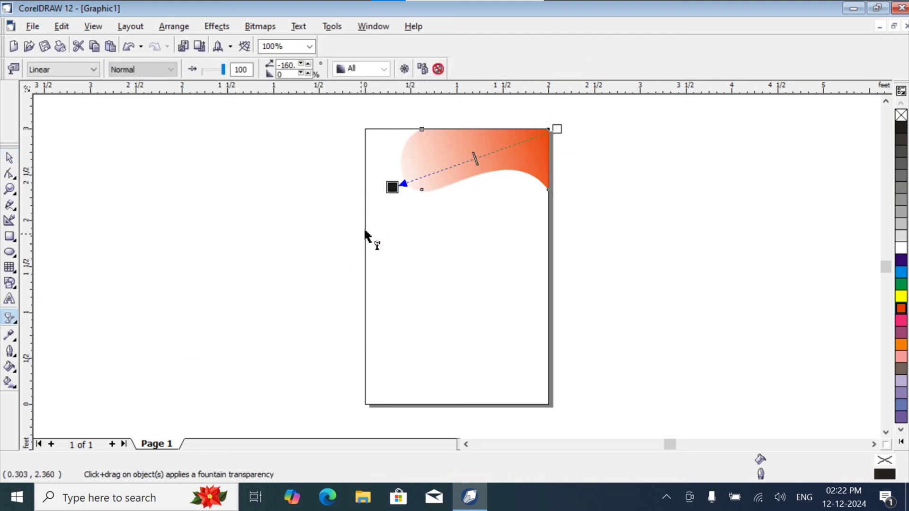
left_click_drag(473, 159, 446, 165)
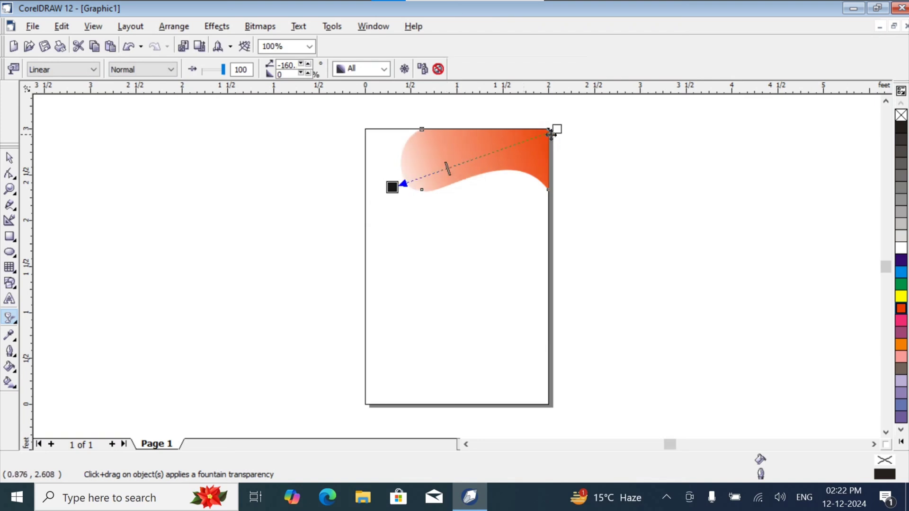
Reverse the transparency so it starts solid at the shape's left end and fades rightward, ending beyond the page's right edge.
left_click_drag(551, 134, 340, 209)
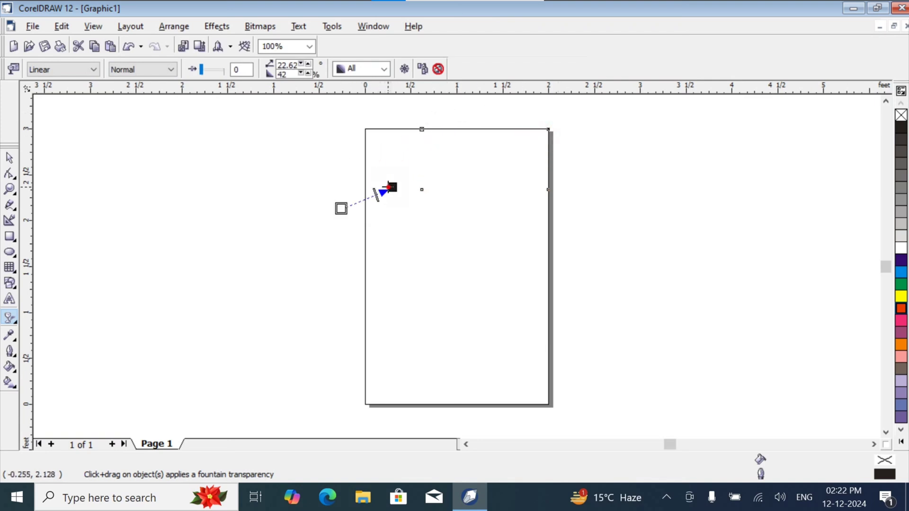
left_click_drag(389, 188, 534, 135)
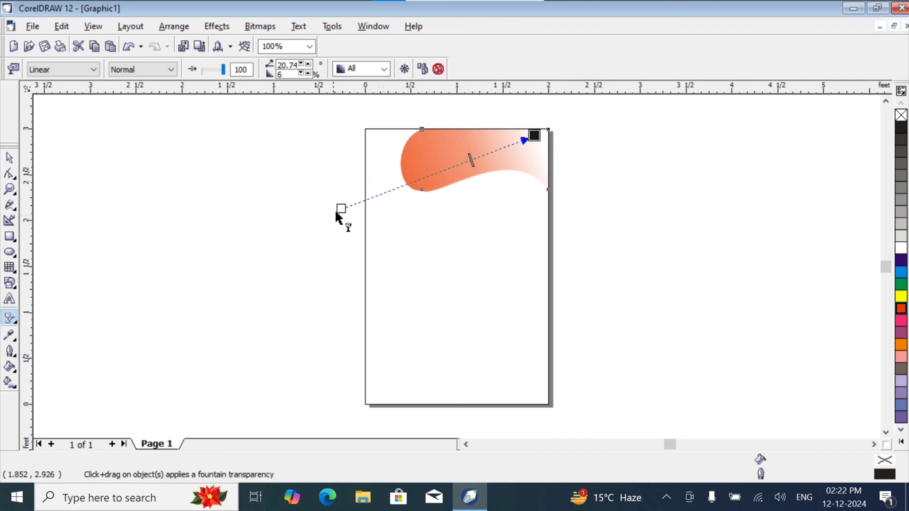
left_click_drag(340, 210, 402, 173)
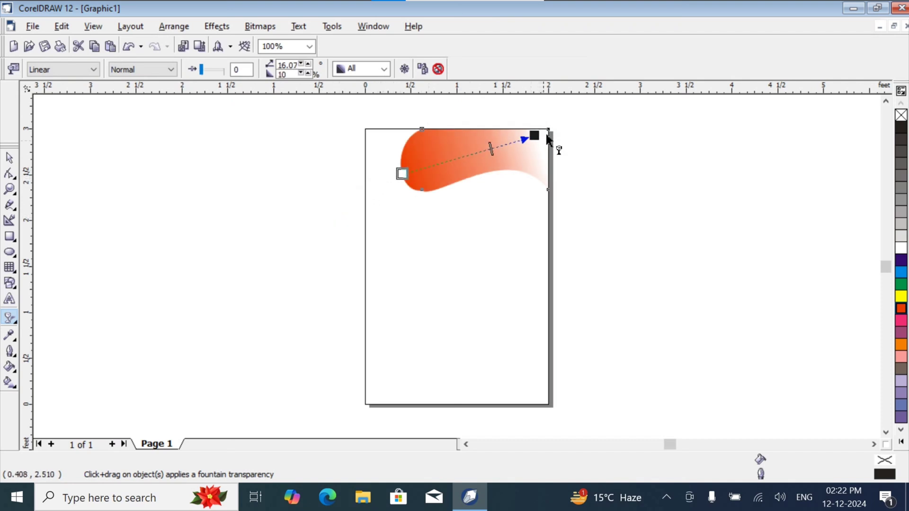
left_click_drag(534, 136, 599, 116)
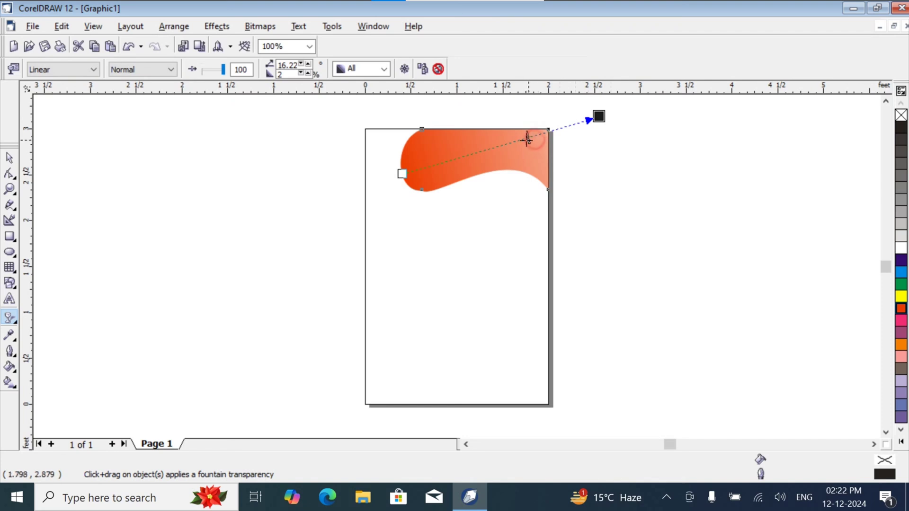
left_click(642, 157)
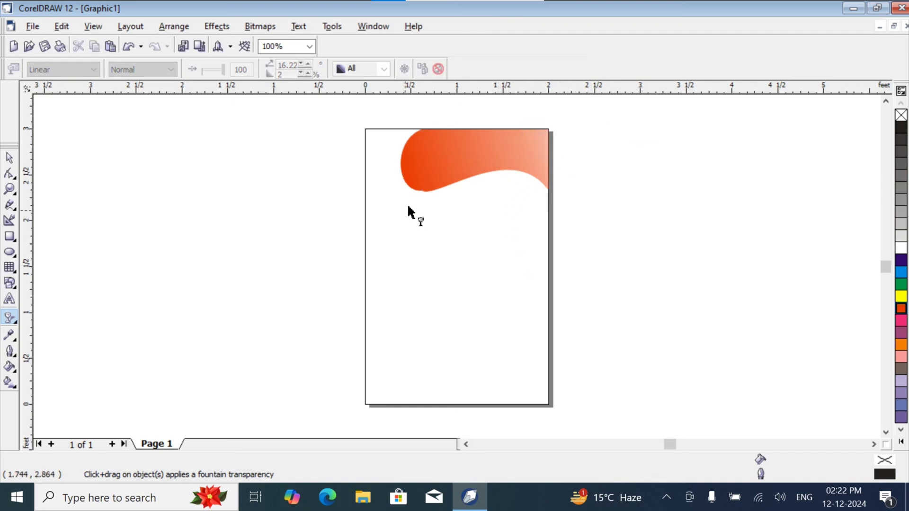
Draw a rectangle about 0.79 by 0.705 feet in the page's top-left corner, overlapping the red shape's rounded end.
left_click(9, 158)
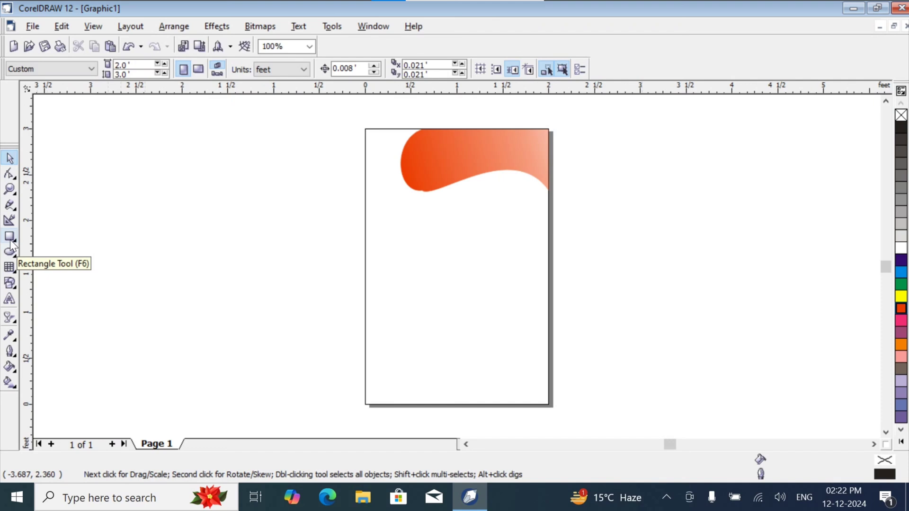
left_click(10, 238)
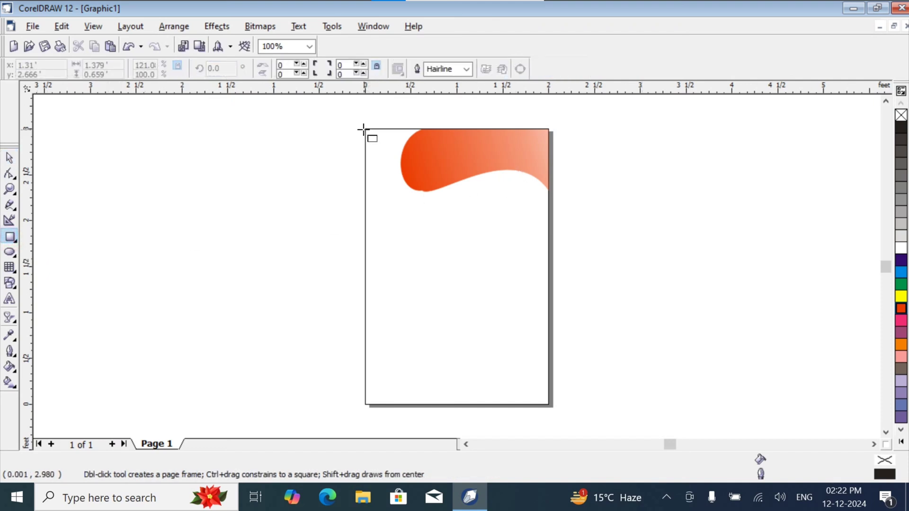
left_click_drag(363, 129, 436, 194)
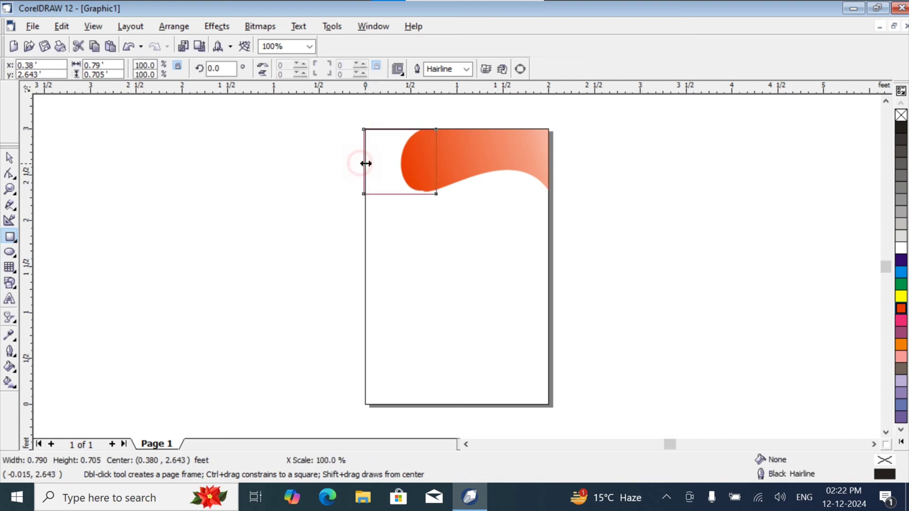
left_click_drag(366, 163, 365, 165)
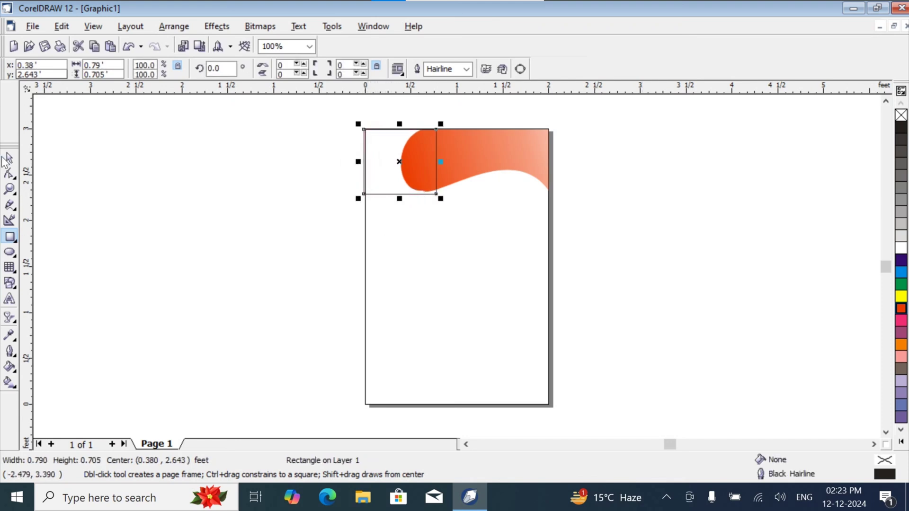
Convert the corner rectangle to curves and move its two right nodes inward onto the red shape's upper and lower edges.
left_click(9, 173)
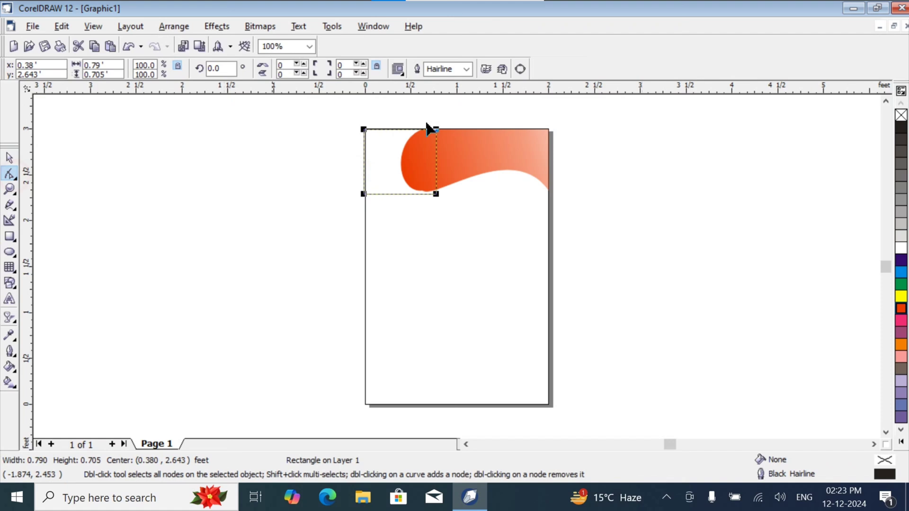
left_click(520, 70)
left_click(436, 194)
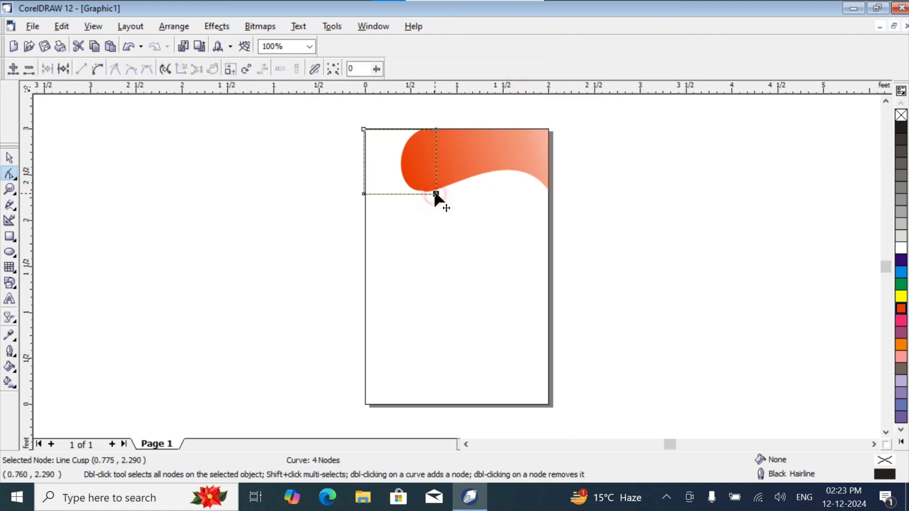
left_click_drag(436, 195, 426, 191)
left_click_drag(434, 130, 419, 132)
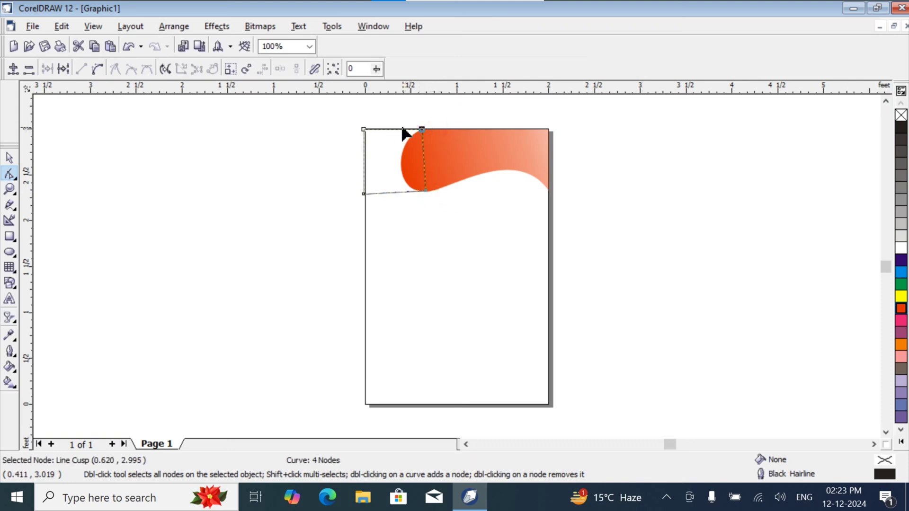
Turn the corner shape's right edge into a curve bowing inward to follow the red shape's rounded left end.
left_click(423, 160)
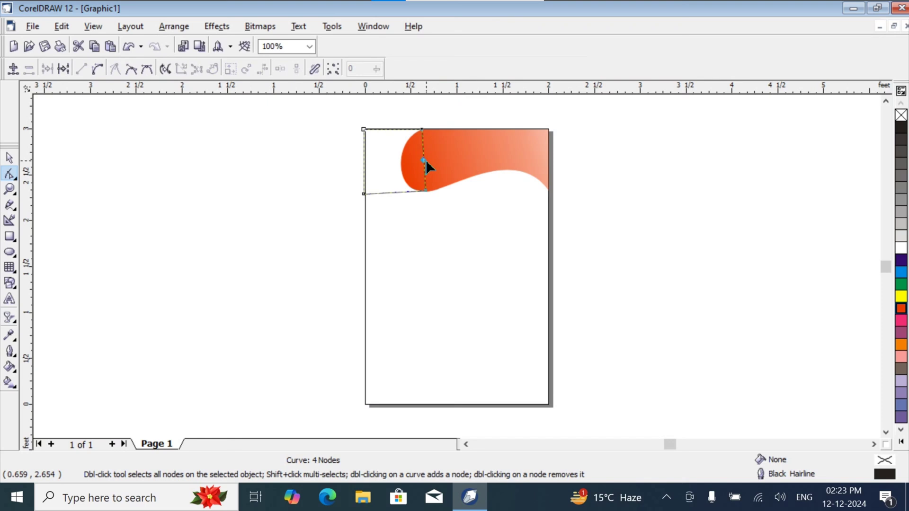
left_click(100, 75)
left_click(423, 170)
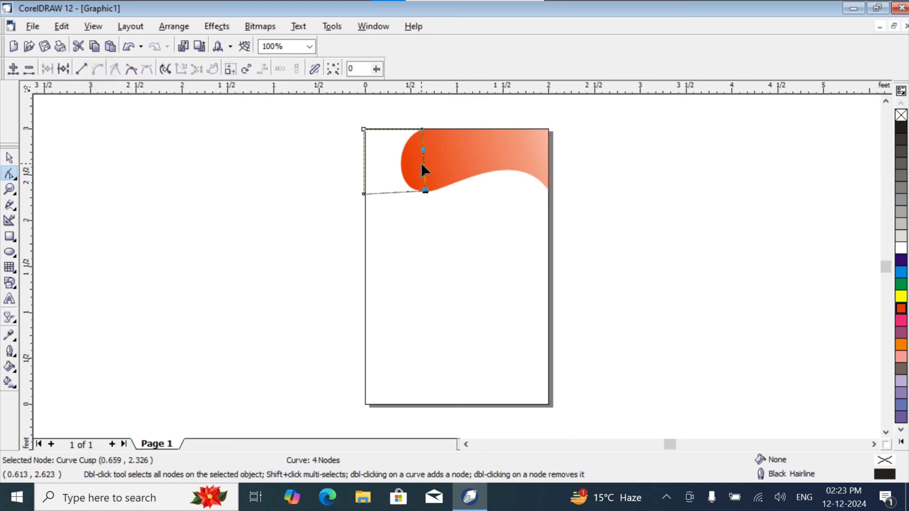
left_click_drag(425, 171, 431, 199)
left_click(397, 222)
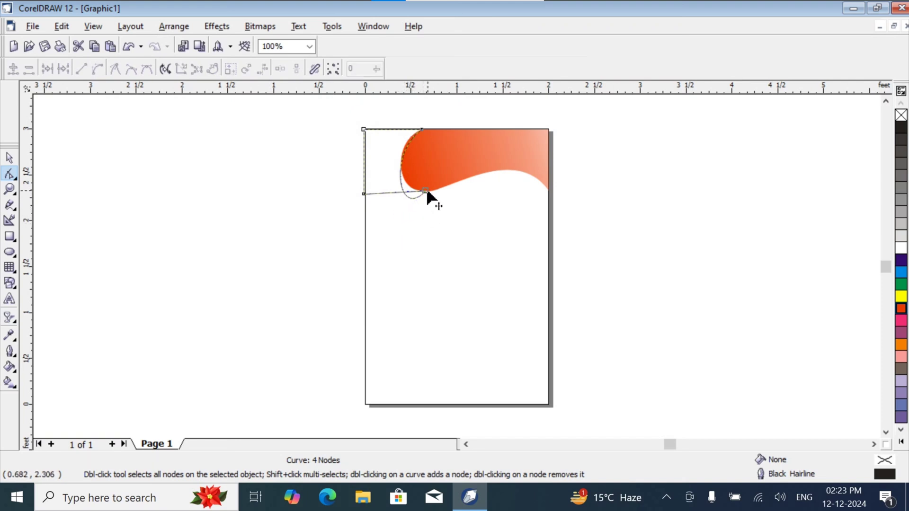
left_click(426, 191)
left_click_drag(396, 221, 395, 192)
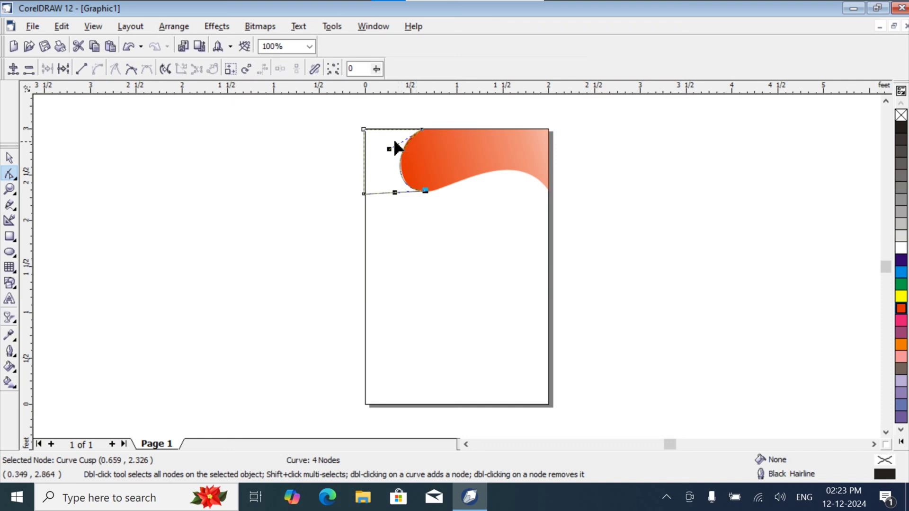
left_click_drag(389, 150, 390, 137)
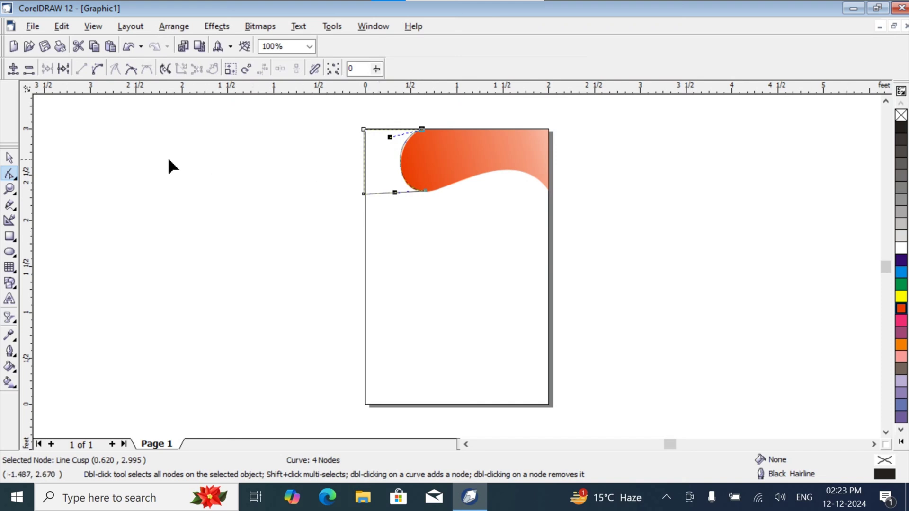
Give the top-left corner shape a 90% Black fill and a 90% Black outline.
left_click(9, 158)
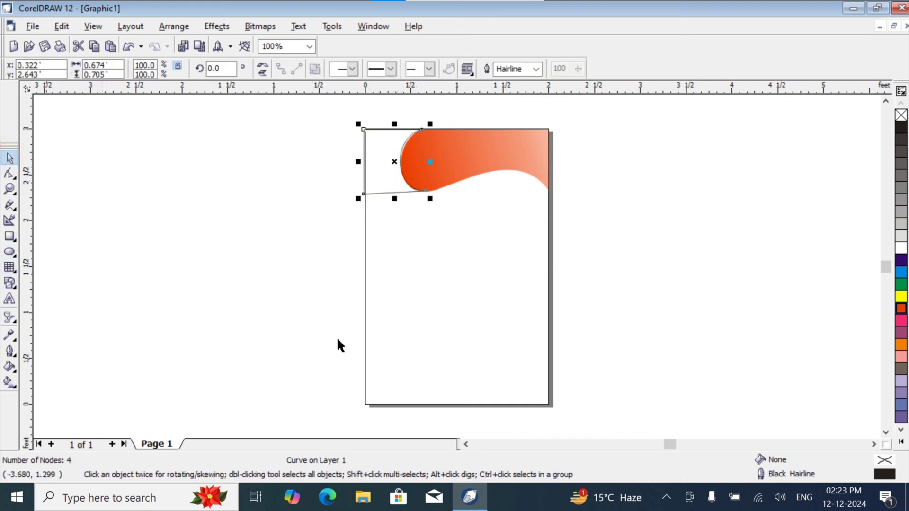
left_click(903, 140)
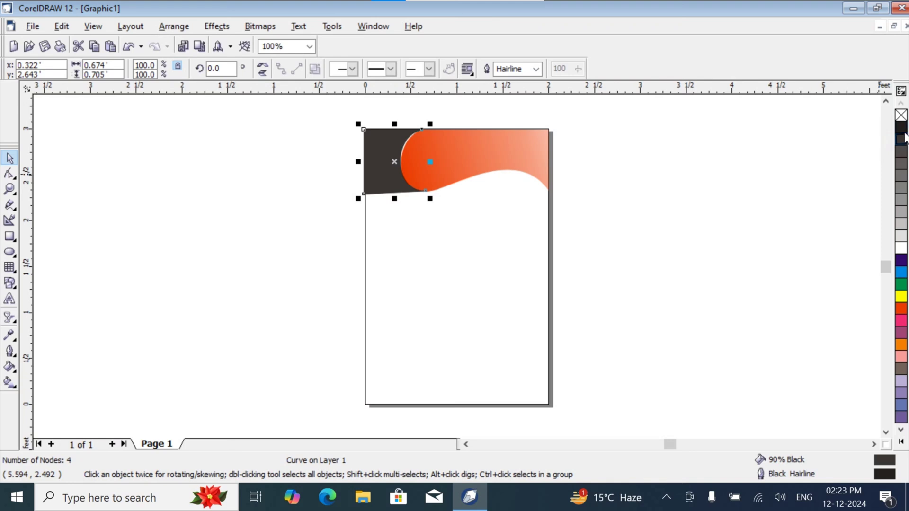
right_click(903, 140)
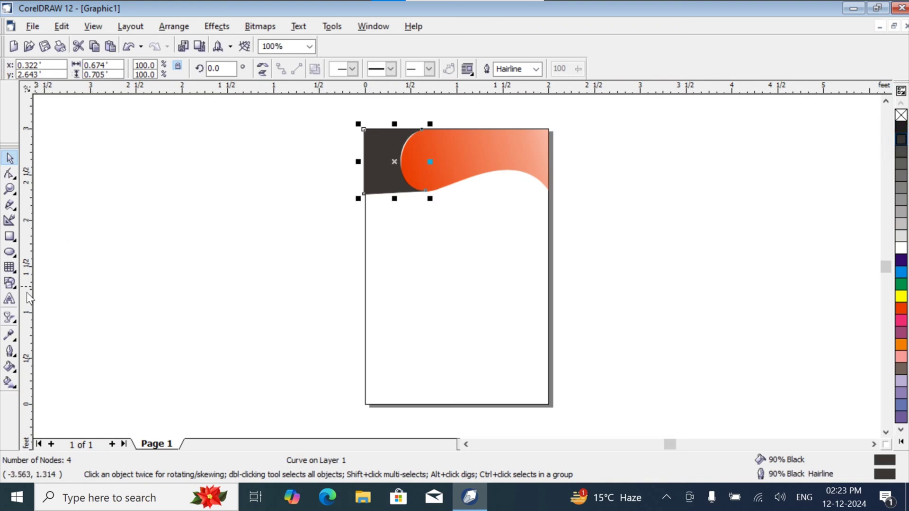
Apply a linear transparency to the dark corner shape, fading from beyond its lower-left corner toward its upper right, with the midpoint shifted lower-left.
left_click(10, 317)
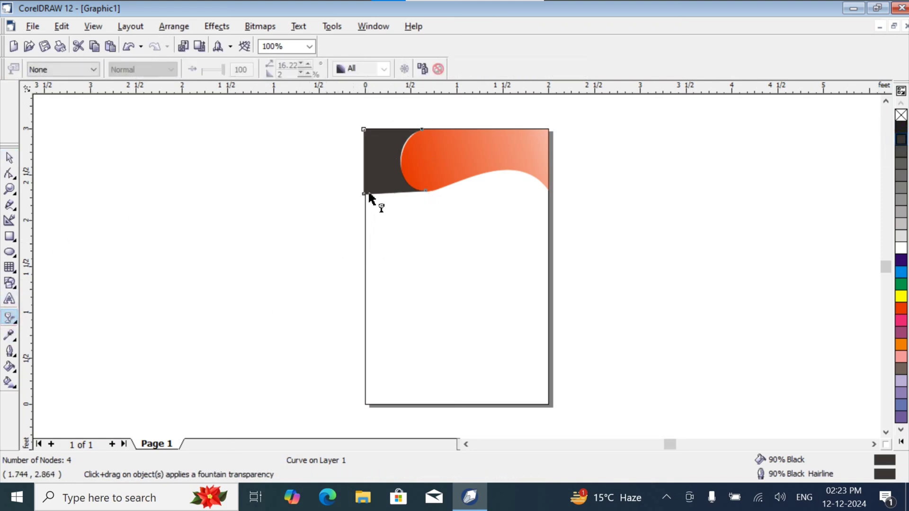
left_click_drag(322, 213, 426, 121)
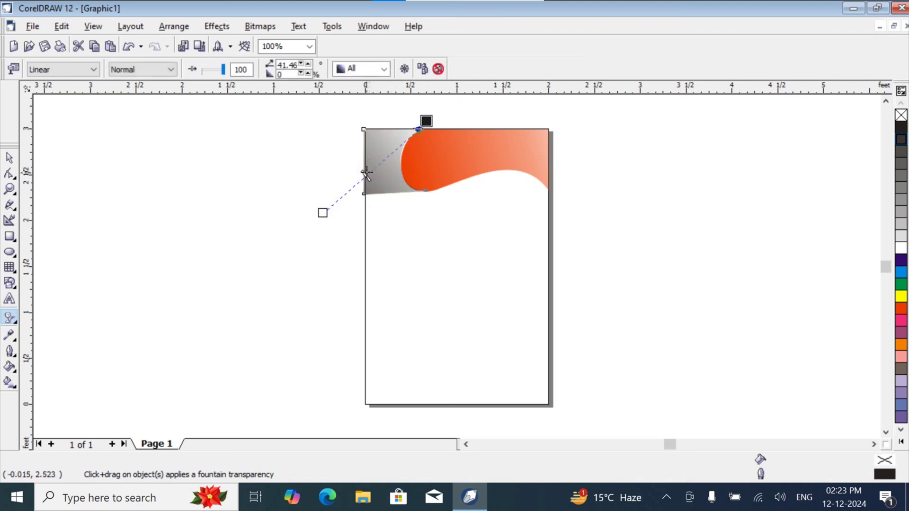
left_click(362, 180)
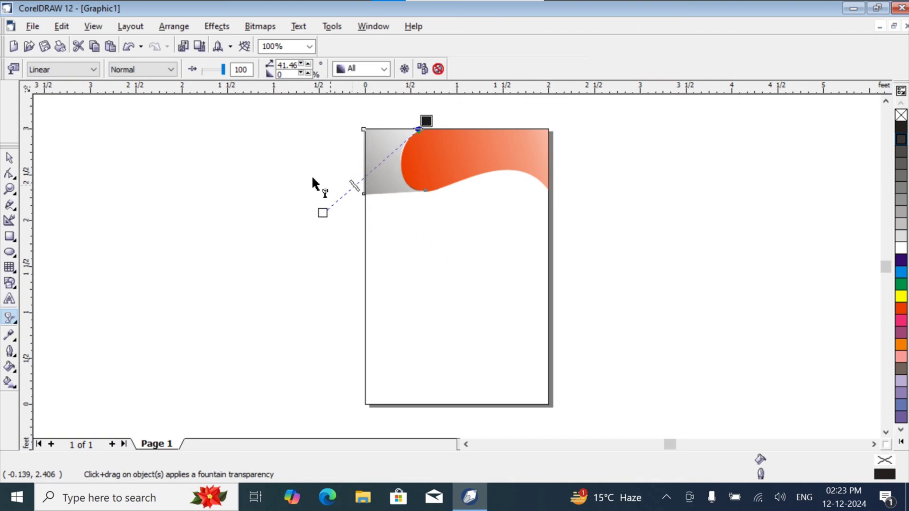
left_click(10, 162)
left_click(218, 185)
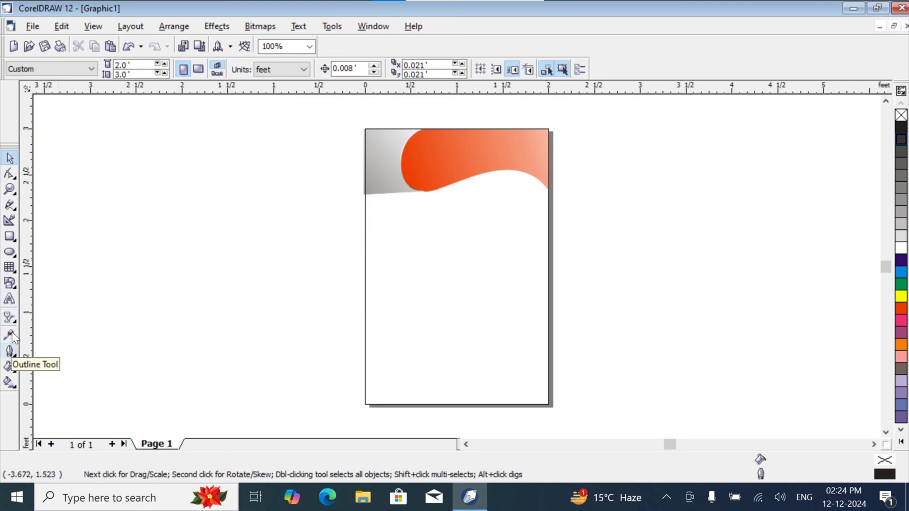
Draw two adjoining rectangles along the page bottom, about 1.441 by 0.659 feet on the left and 0.589 by 0.659 feet on the right.
left_click(11, 236)
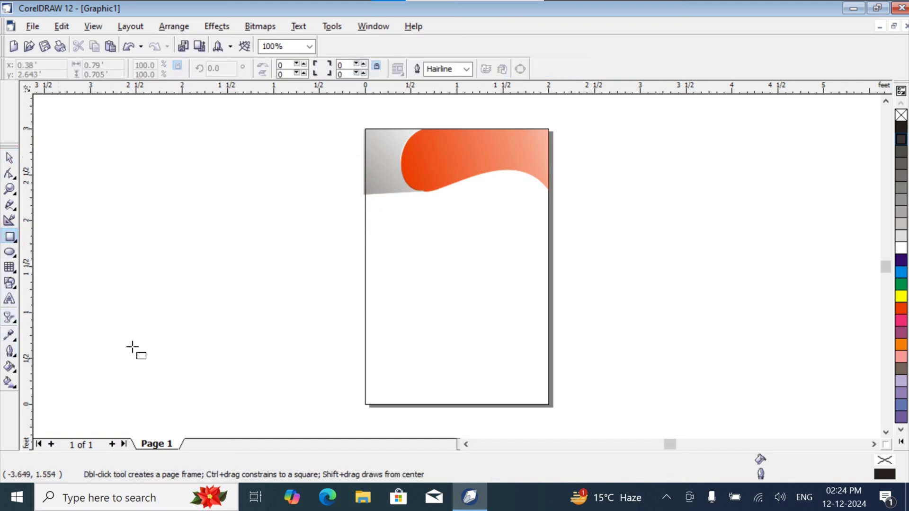
left_click_drag(365, 345, 496, 404)
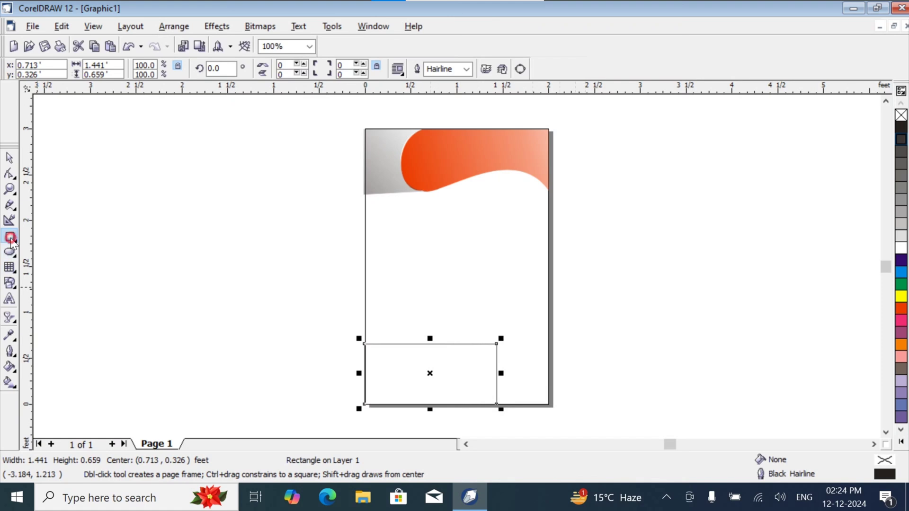
left_click_drag(497, 345, 550, 405)
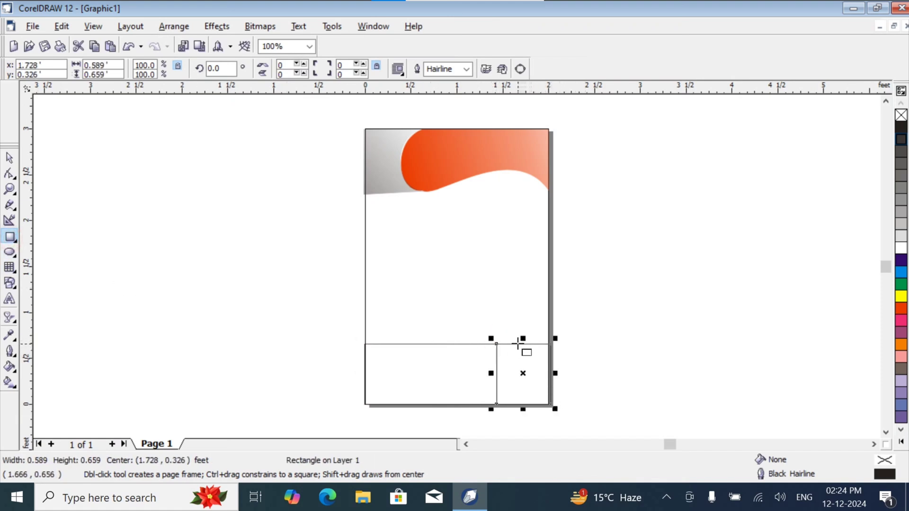
Round both upper corners of the bottom-right rectangle to 100 so its top forms an arch.
left_click(9, 174)
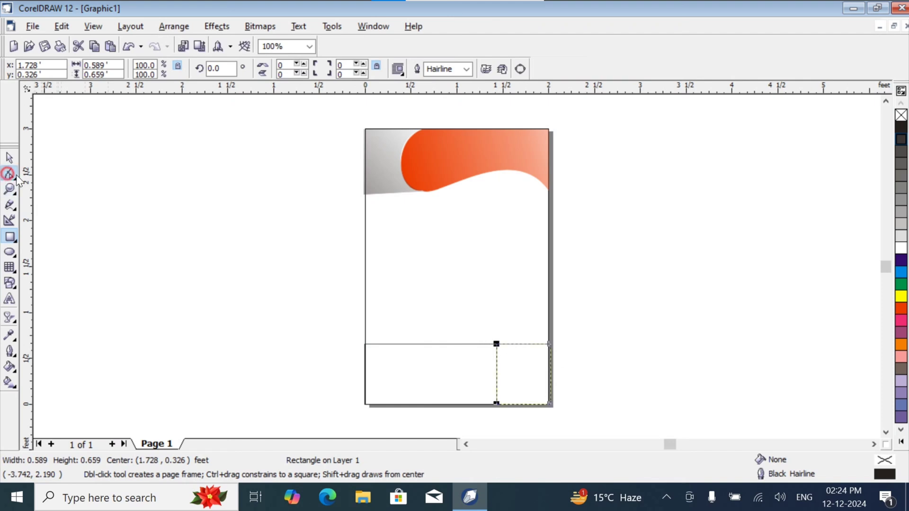
left_click_drag(496, 344, 482, 390)
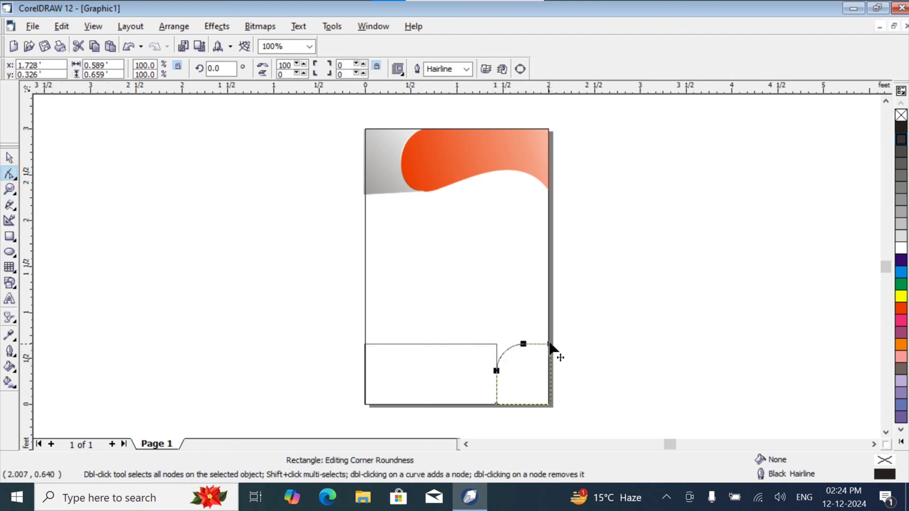
left_click(550, 344)
left_click_drag(543, 351, 519, 347)
left_click(522, 345)
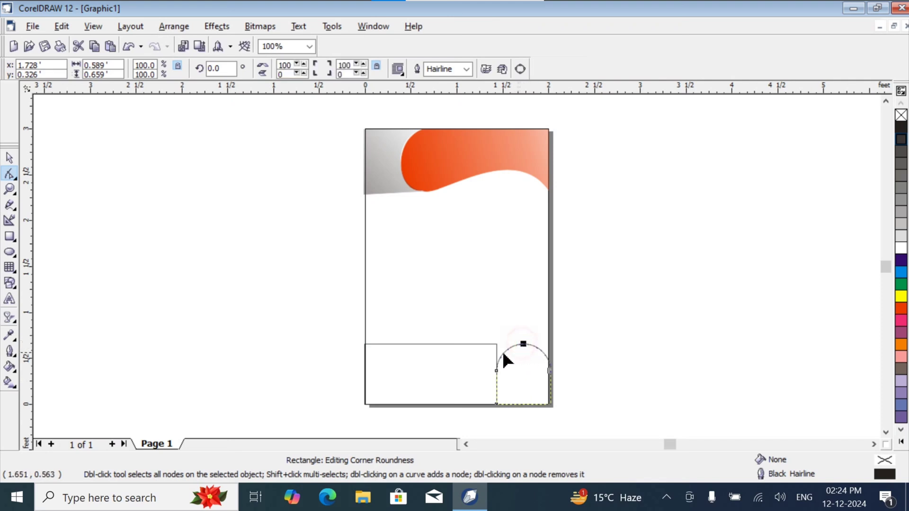
Convert the arched rectangle to curves and lengthen the handles of its top-centre node.
left_click(520, 69)
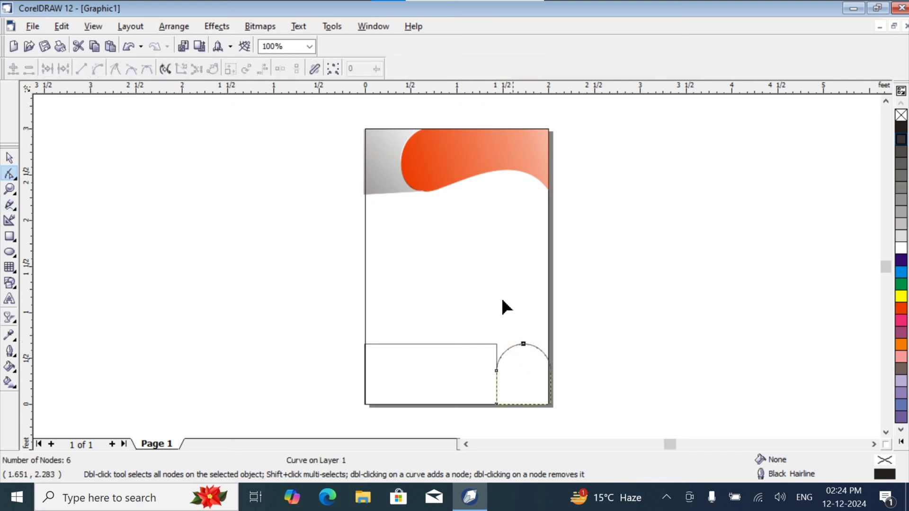
left_click(524, 344)
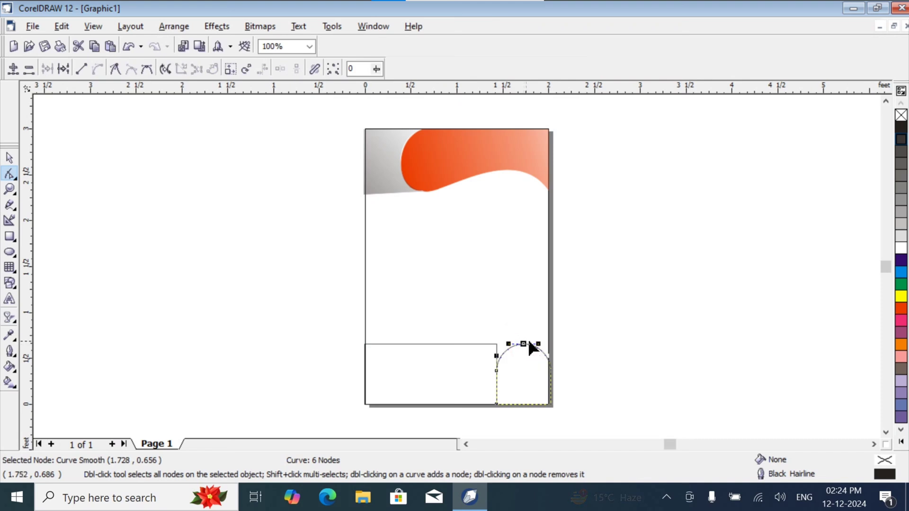
left_click_drag(525, 345, 541, 341)
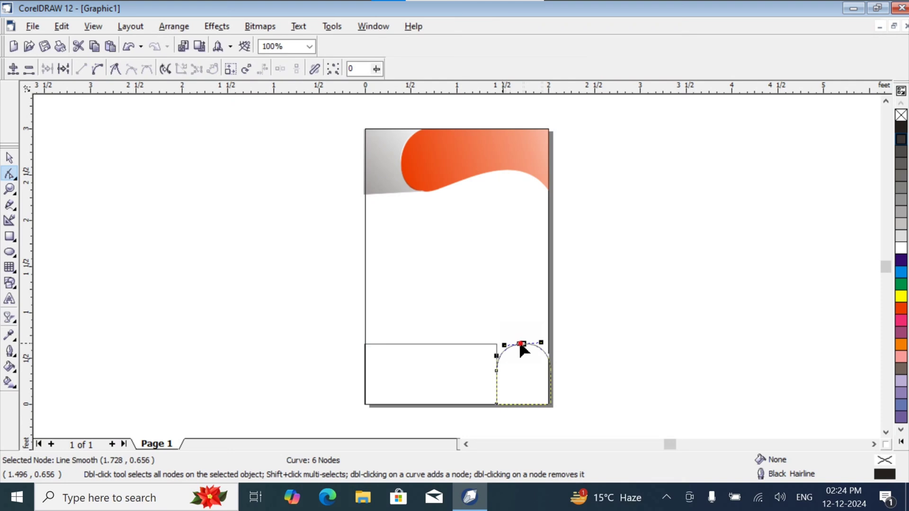
Delete the top-centre node of the arched shape so one curve slopes down toward the page's right edge.
double_click(520, 344)
double_click(521, 344)
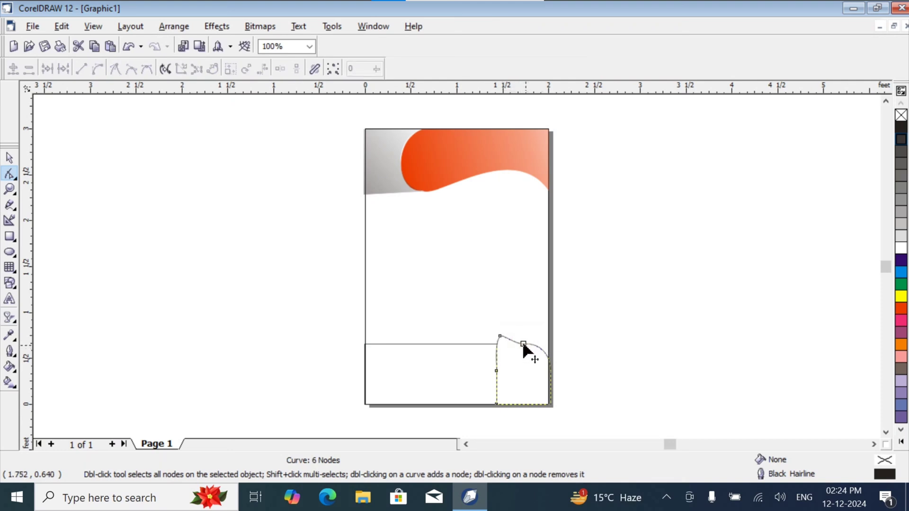
left_click(524, 344)
double_click(523, 343)
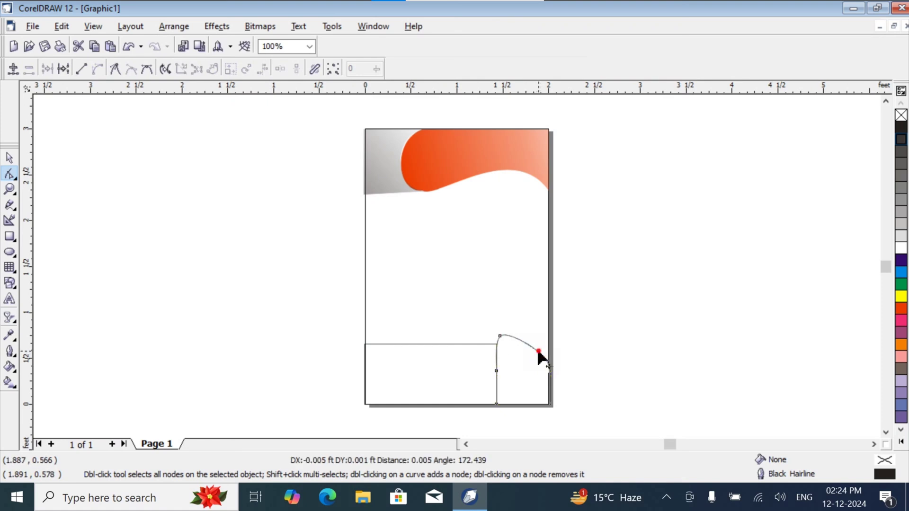
Add a node on the arch's right slope and raise it to the page's right edge at about (1.980, 0.682) feet.
double_click(538, 352)
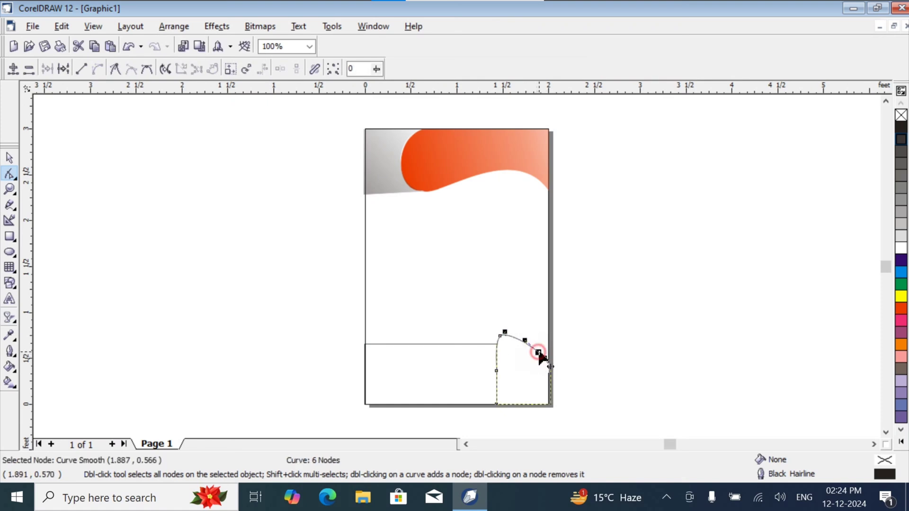
mouse_move(539, 353)
left_mouse_down()
mouse_move(547, 342)
mouse_move(542, 358)
left_mouse_up()
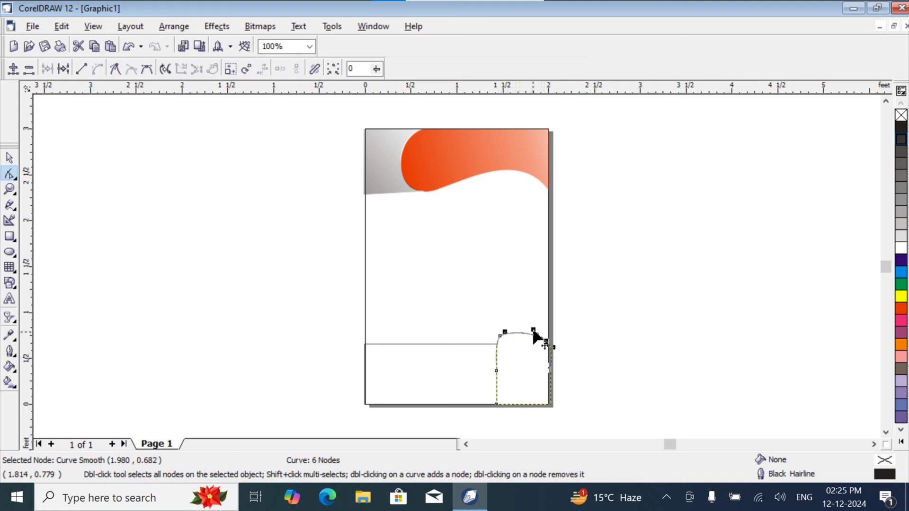
left_click(532, 329)
Replace the arch's upper-left node with one on its left side, placed on the adjoining rectangle's corner at about (1.434, 0.656) feet.
left_click(499, 336)
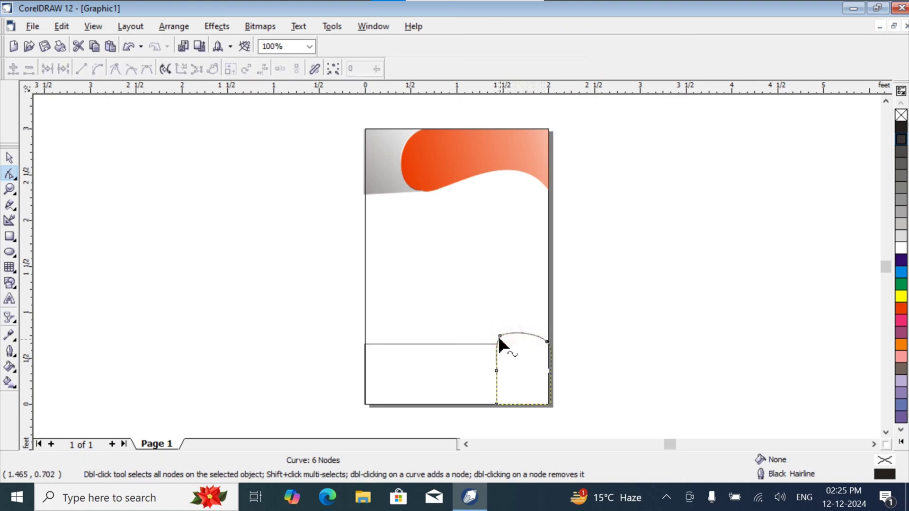
left_click(498, 338)
double_click(500, 337)
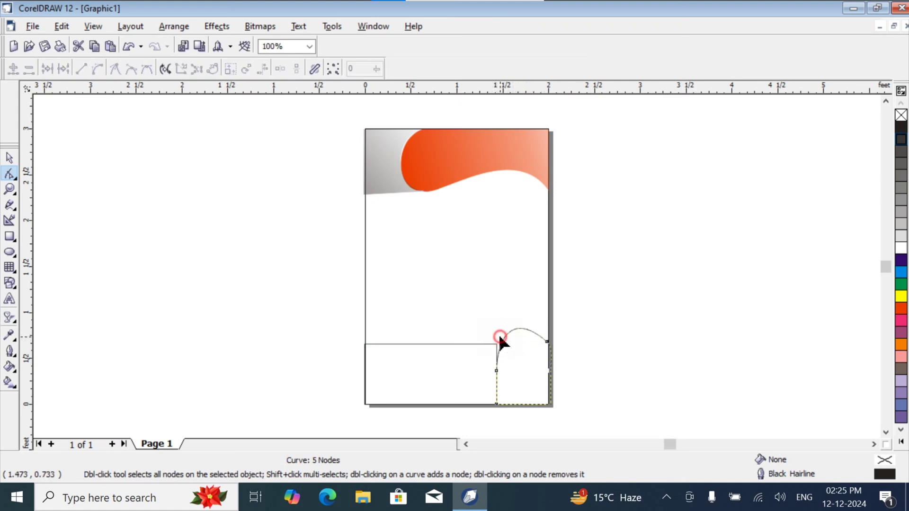
left_click(501, 346)
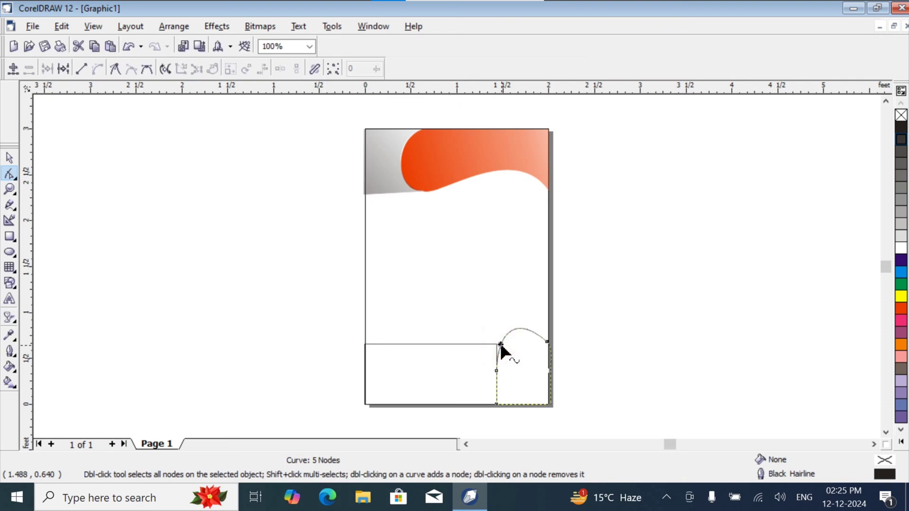
left_click_drag(501, 345, 496, 343)
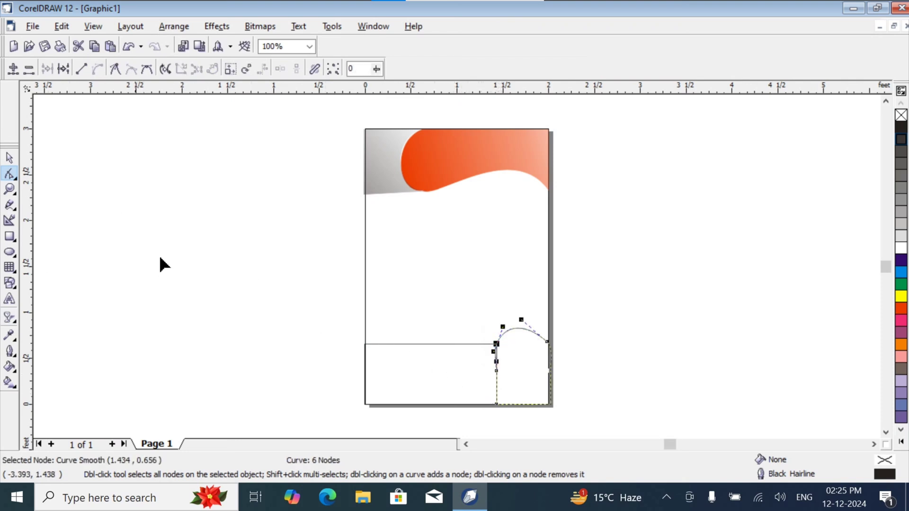
Convert the bottom-left rectangle to curves and change its straight top edge into a curve segment.
left_click(446, 344)
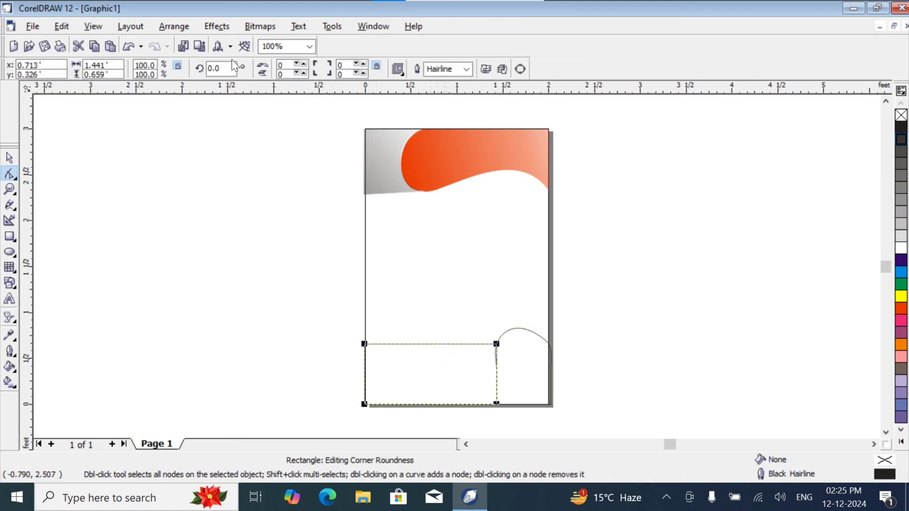
left_click(520, 68)
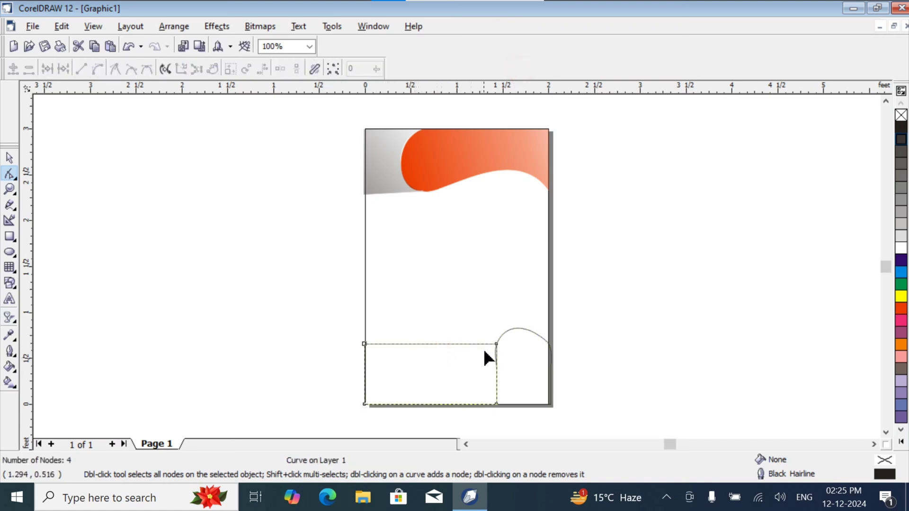
left_click(496, 344)
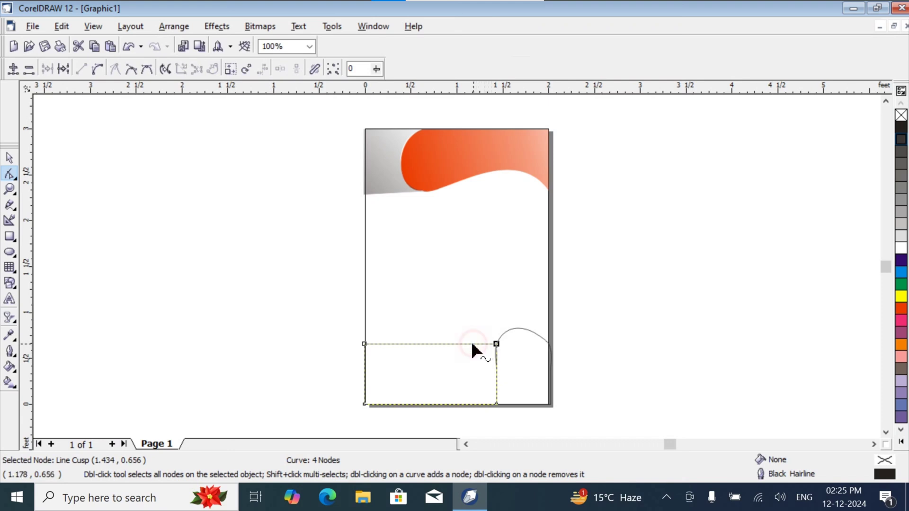
left_click(473, 344)
left_click(97, 69)
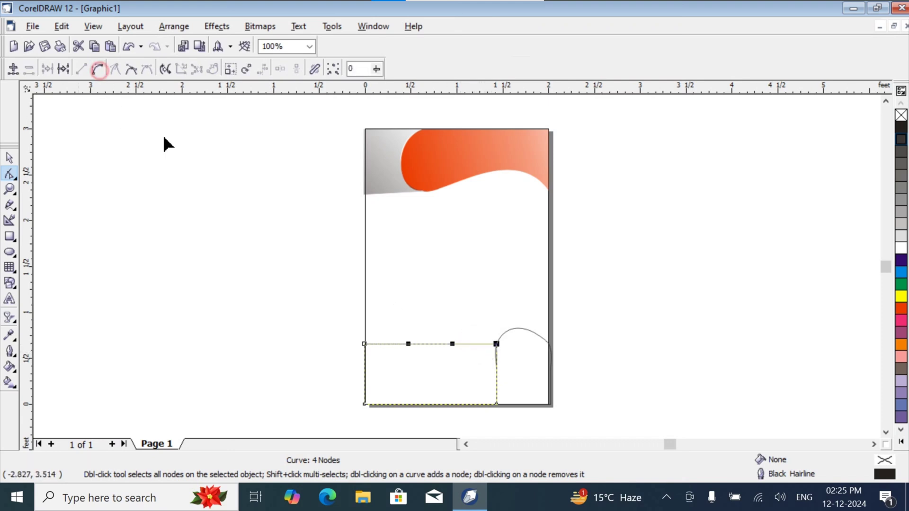
Shape the bottom-left object's top edge into a wave that crests near the page's left edge and dips beside the arch.
left_click_drag(452, 344, 469, 400)
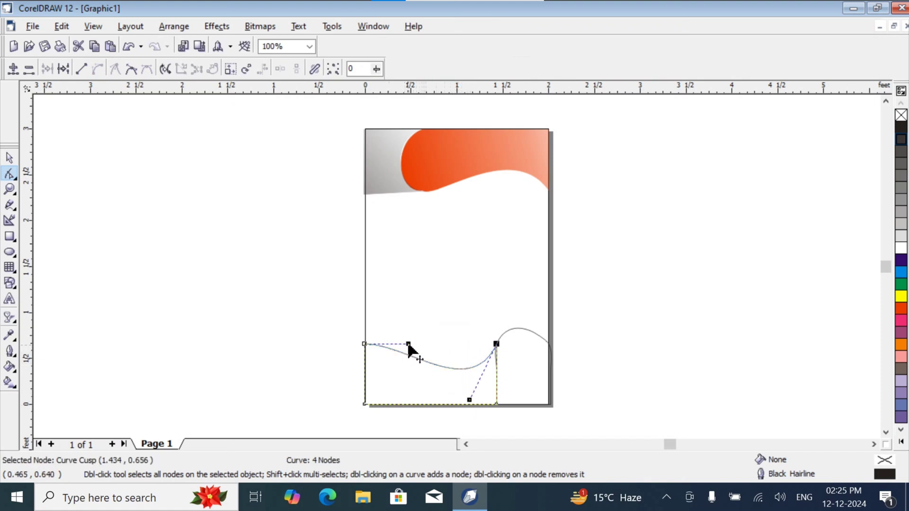
left_click_drag(408, 344, 394, 281)
left_click_drag(469, 401, 495, 406)
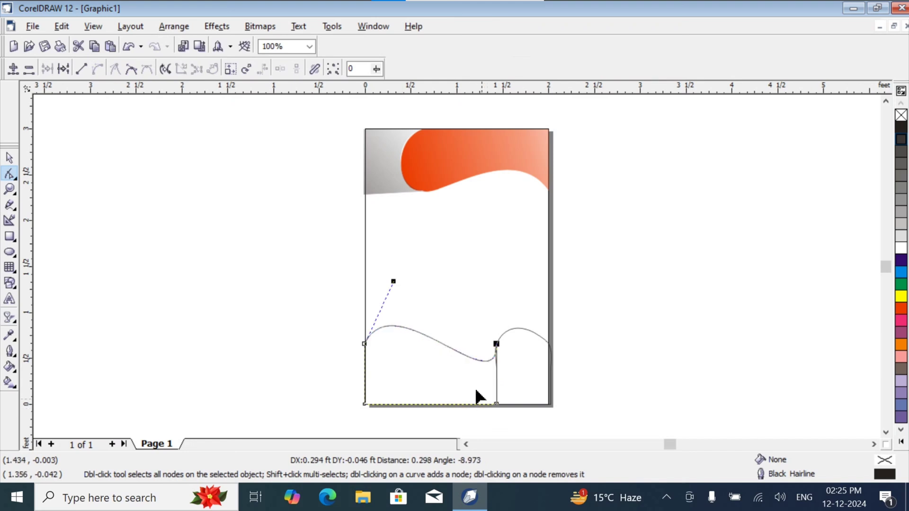
Add a node midway along the wave and lower it to about (0.800, 0.416) feet to deepen the dip.
left_click(441, 347)
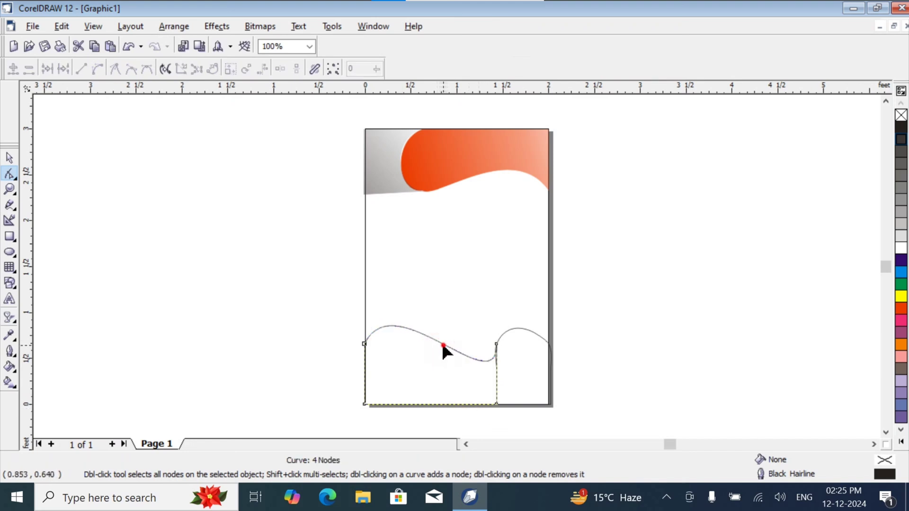
left_click(443, 345)
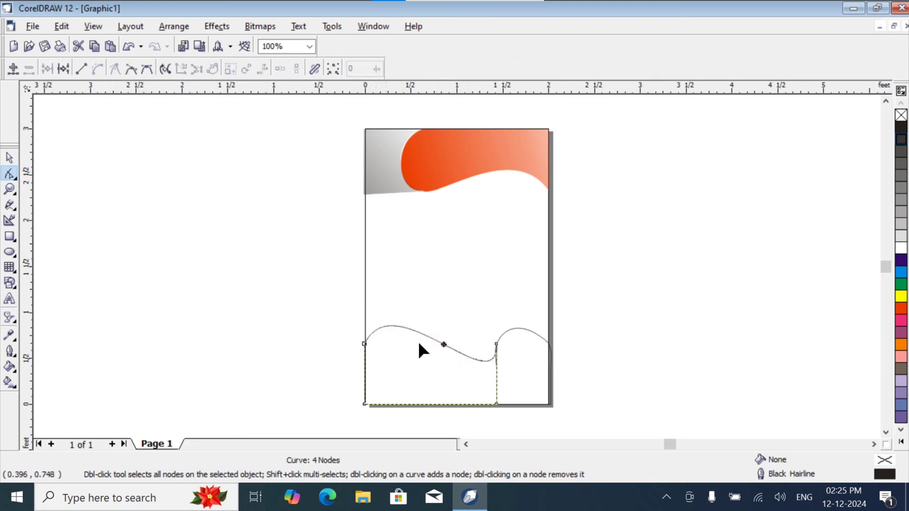
double_click(443, 346)
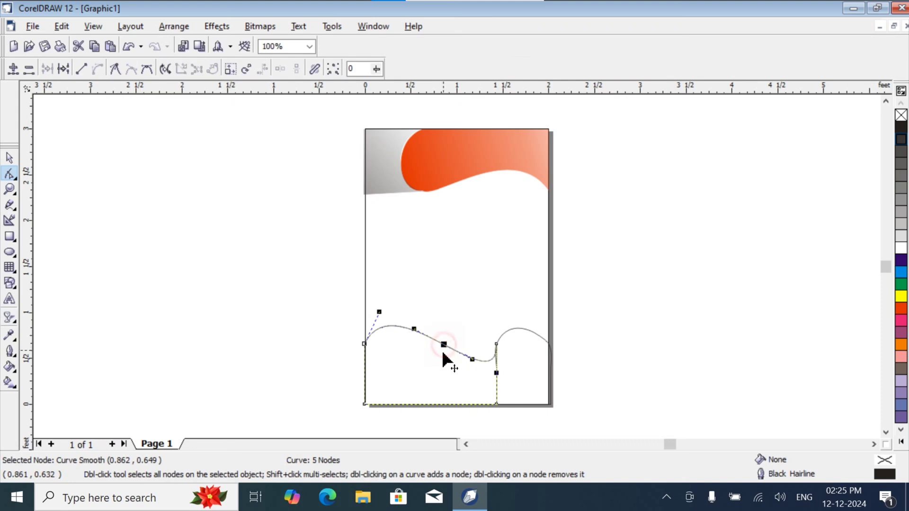
left_click_drag(443, 354, 466, 392)
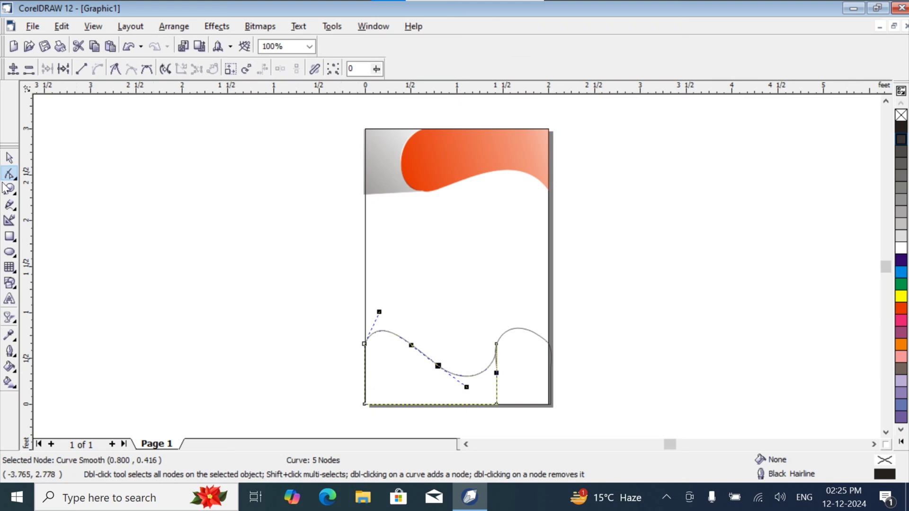
Fill the arched shape in the page's bottom-right corner with black.
left_click(10, 159)
left_click(523, 357)
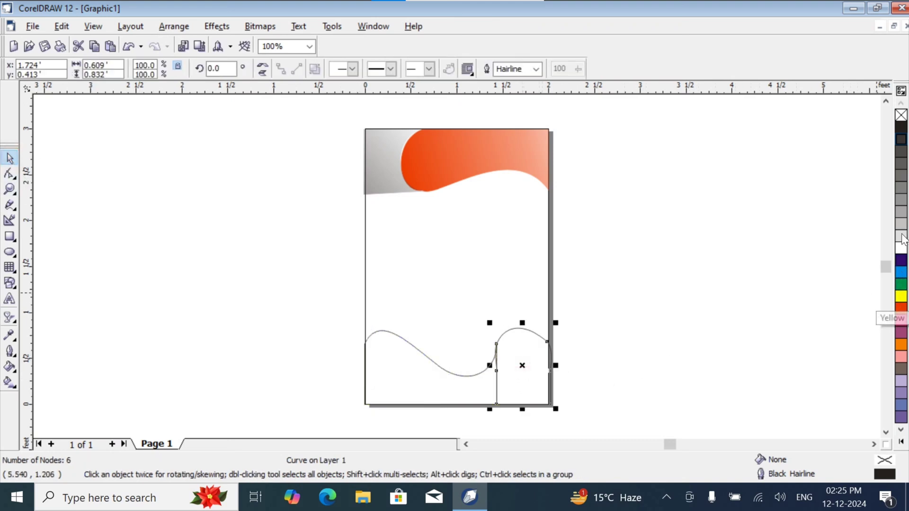
left_click(902, 128)
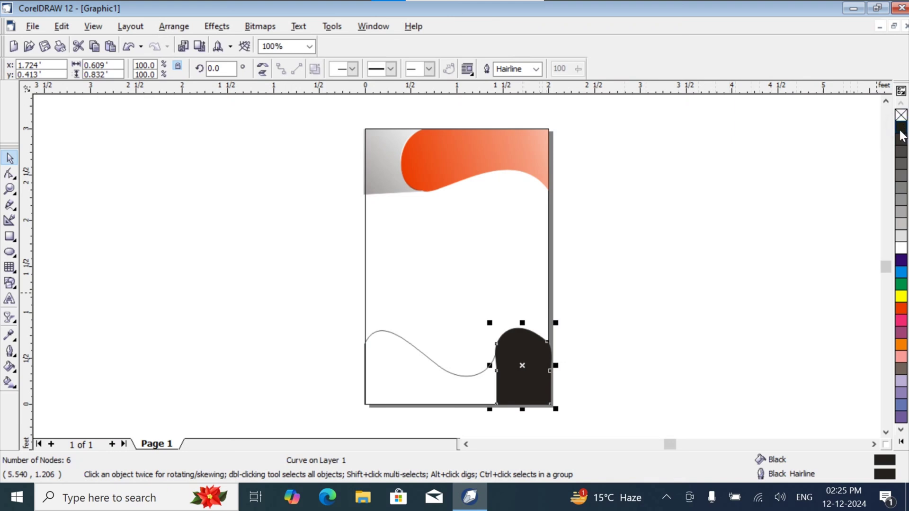
Give the bottom-left wave shape a red fill and outline, and fade it toward the arch with interactive transparency.
left_click(460, 392)
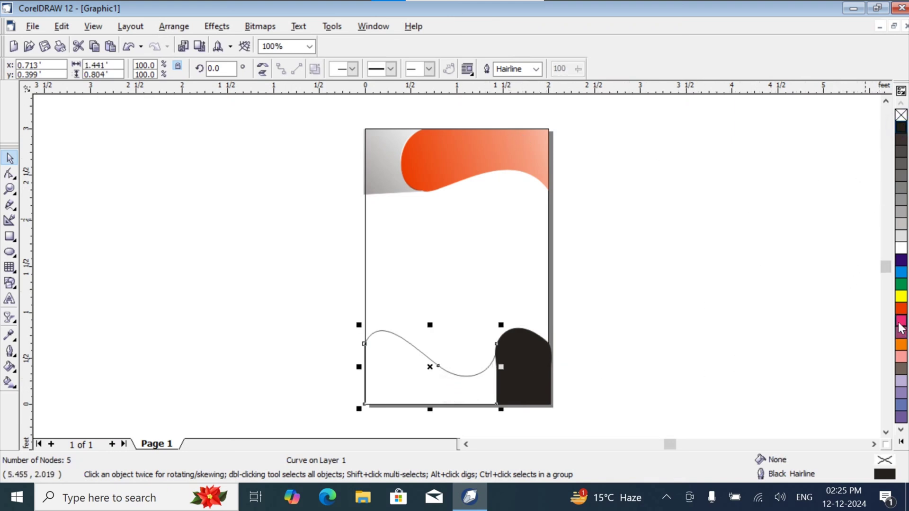
left_click(901, 308)
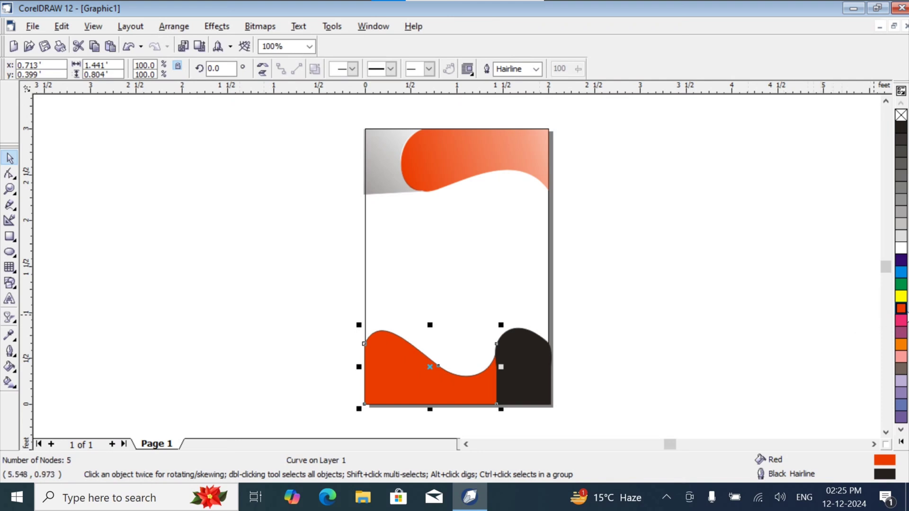
right_click(903, 310)
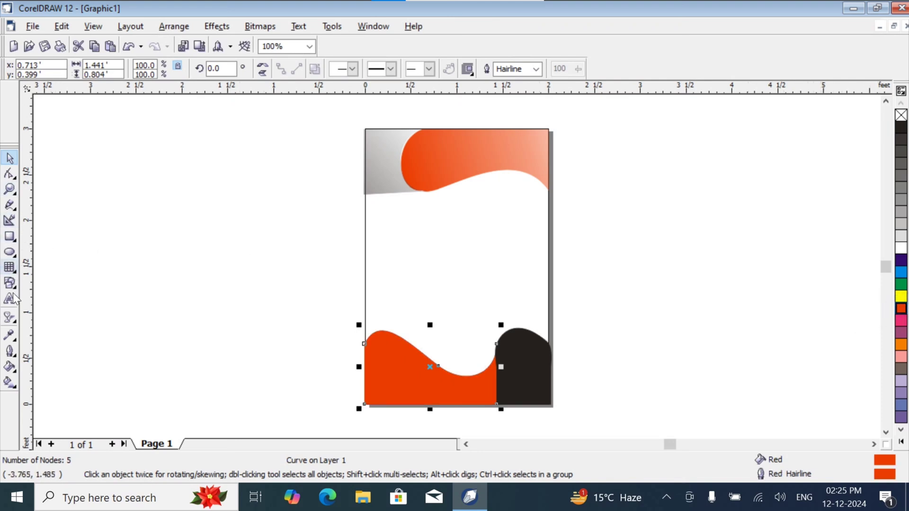
left_click(11, 319)
left_click_drag(362, 421, 446, 330)
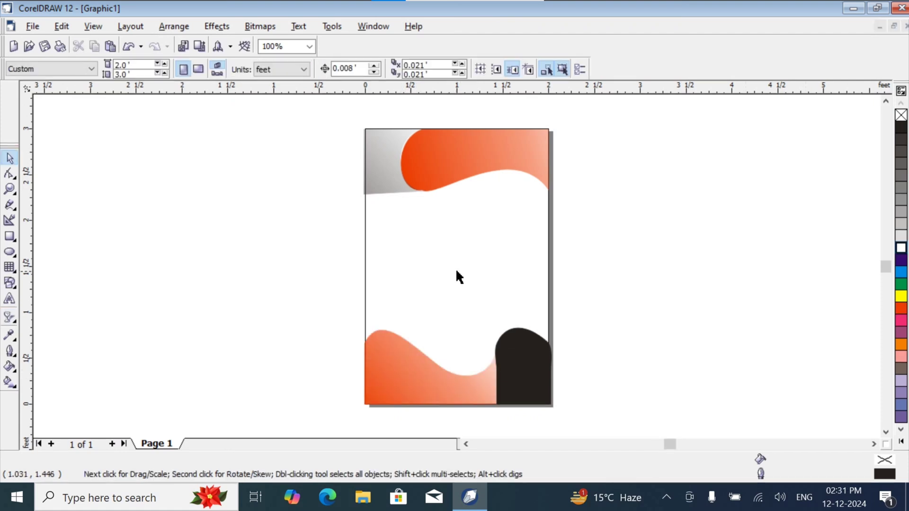
Add the artistic text "POSTER" in Arial, enlarge it to about 354 points, and centre it across the page below the header.
left_click(8, 300)
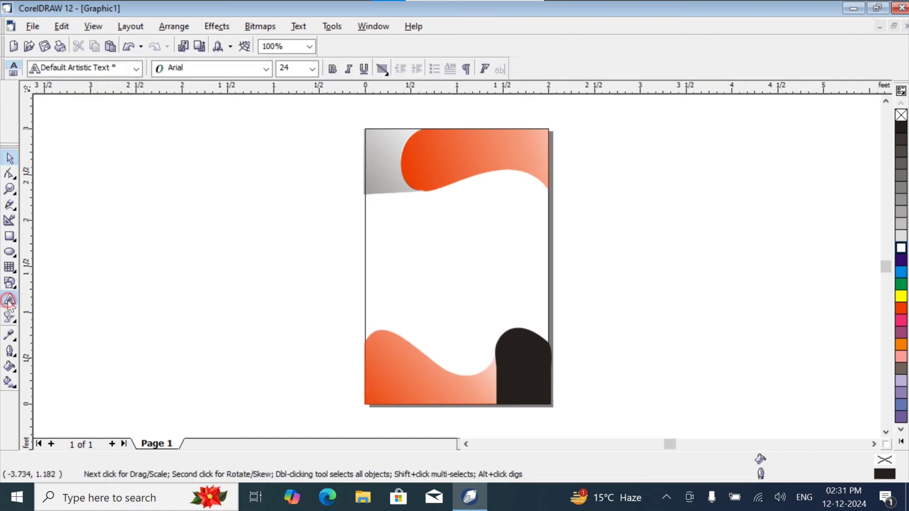
left_click(392, 230)
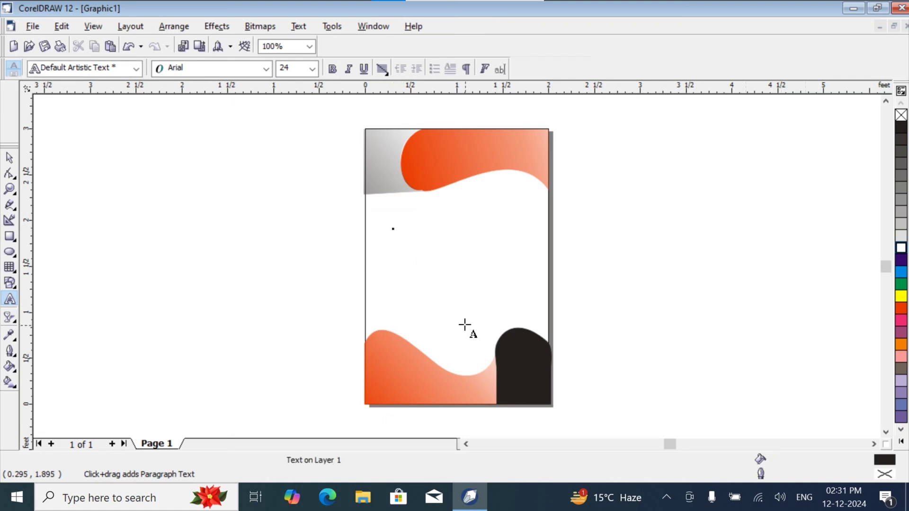
type("co")
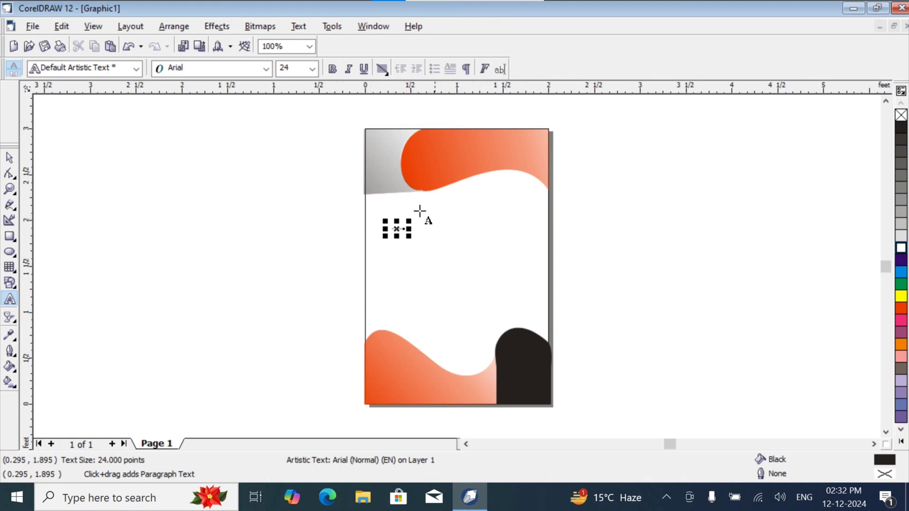
left_click_drag(408, 237, 551, 338)
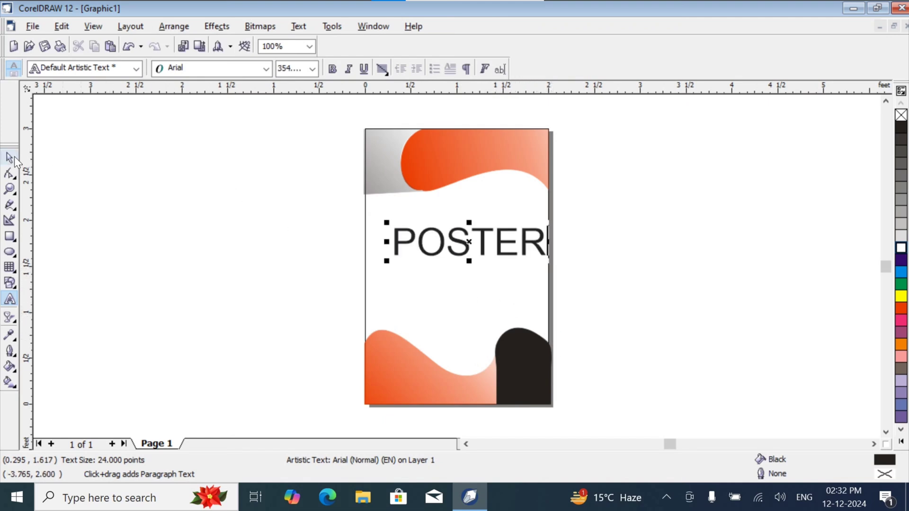
left_click(10, 158)
left_click_drag(483, 244, 477, 236)
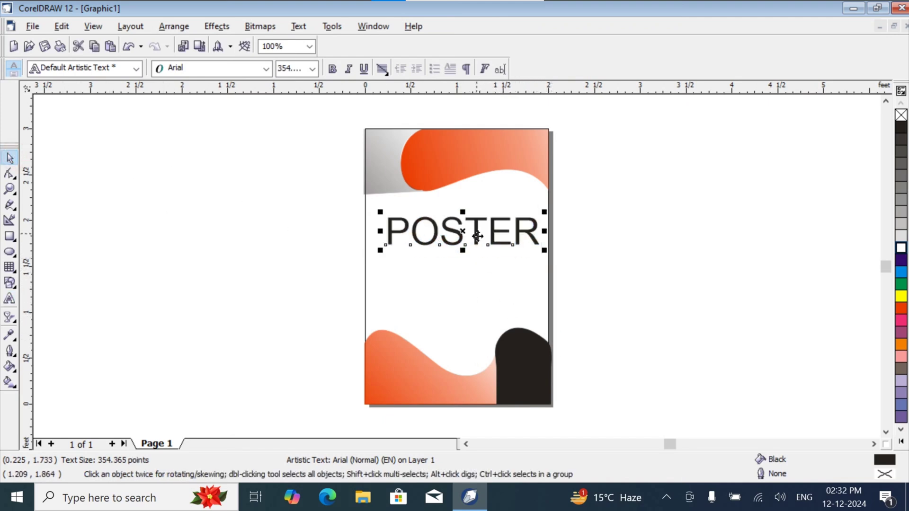
Fill the POSTER text with red and give it a black hairline outline.
left_click(901, 310)
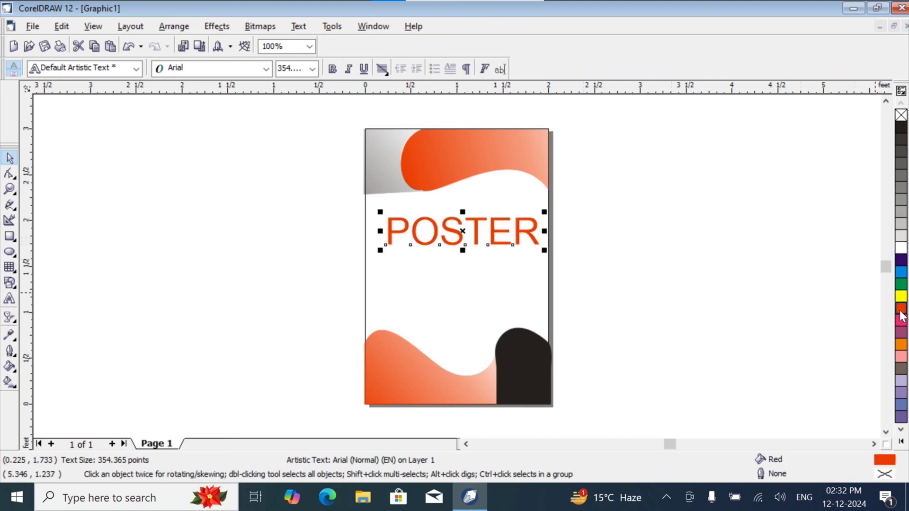
right_click(902, 298)
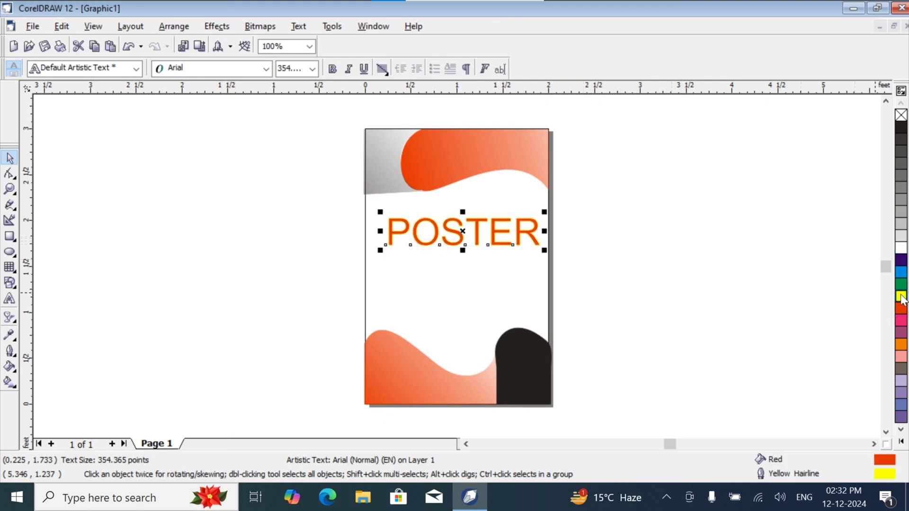
right_click(901, 273)
right_click(901, 261)
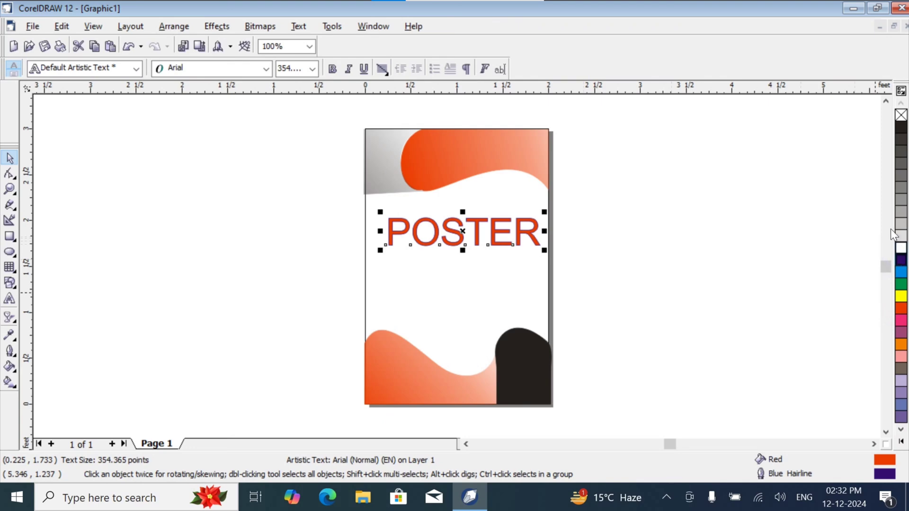
right_click(901, 204)
right_click(902, 166)
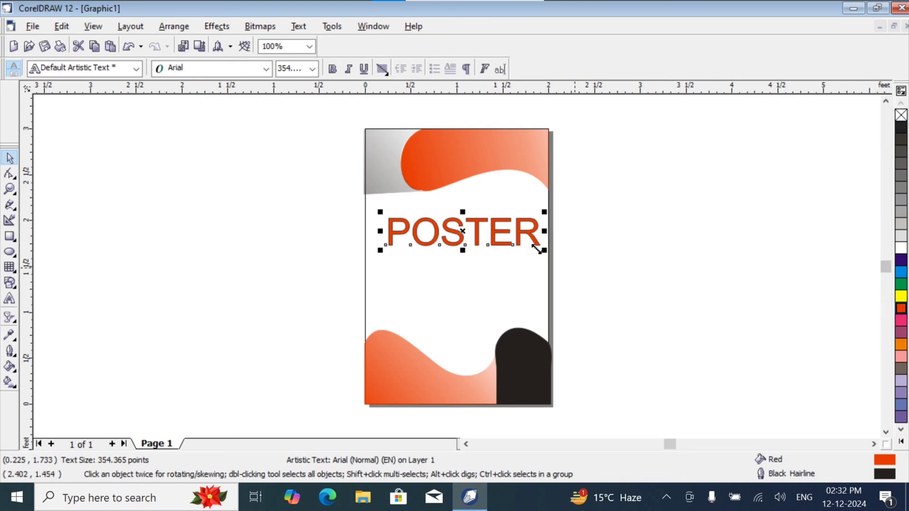
left_click(686, 244)
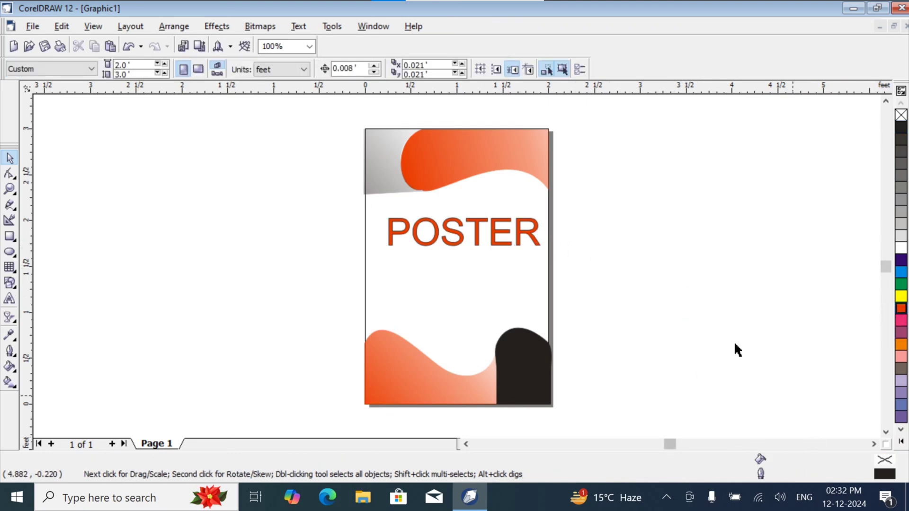
Draw a thin rectangle about 0.69 by 0.093 feet in the header's upper-right corner, flush with the page edges.
left_click(9, 298)
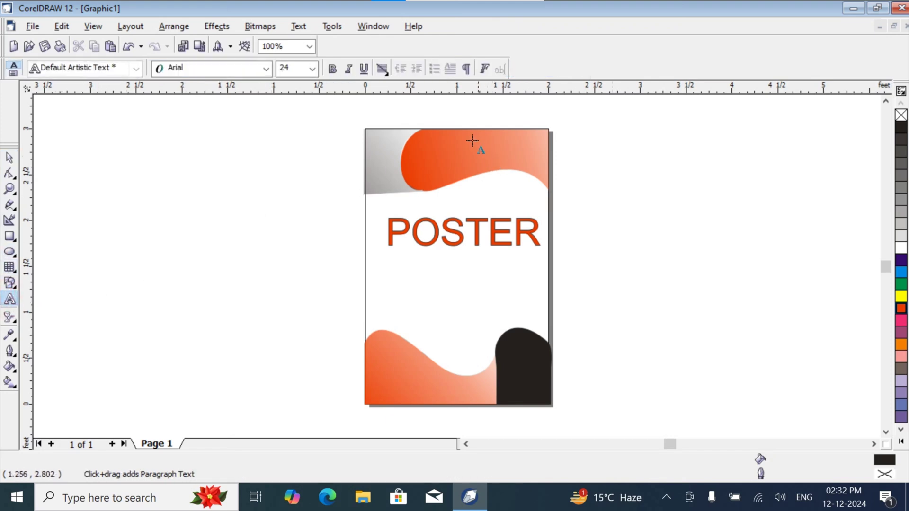
left_click(452, 135)
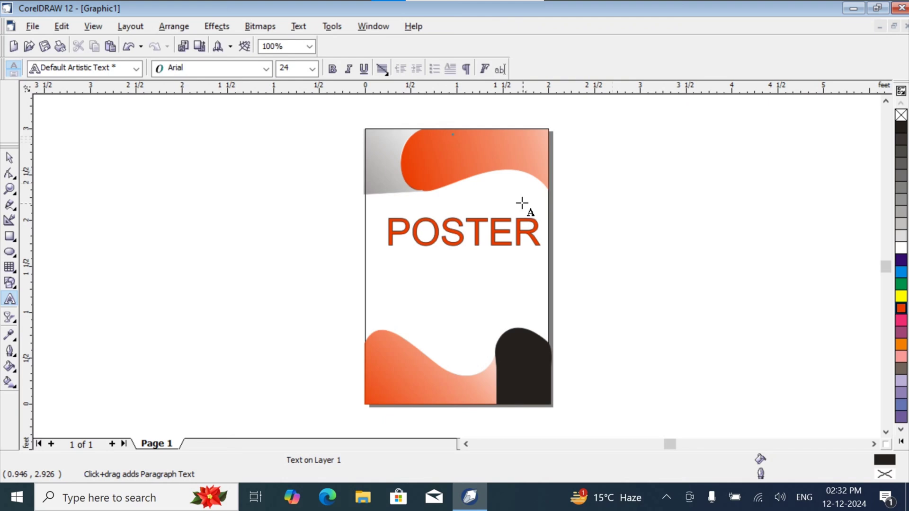
left_click(9, 237)
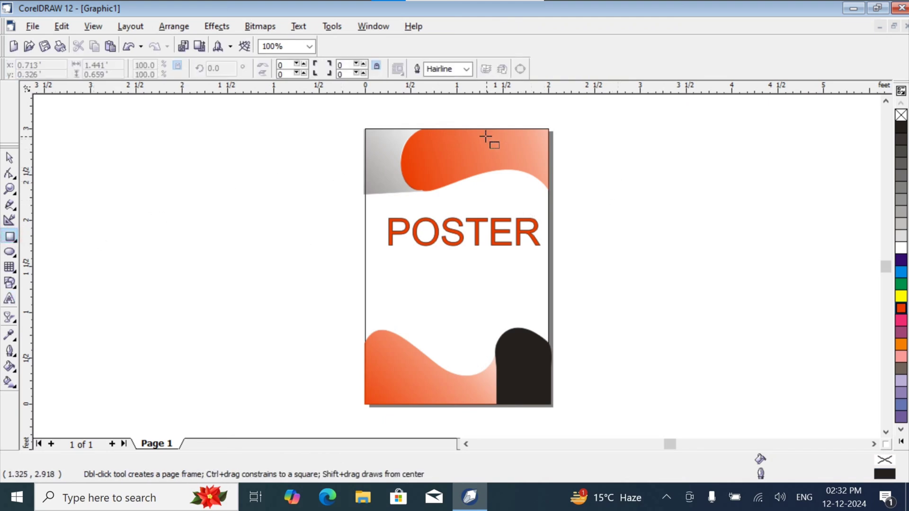
left_click_drag(484, 129, 548, 138)
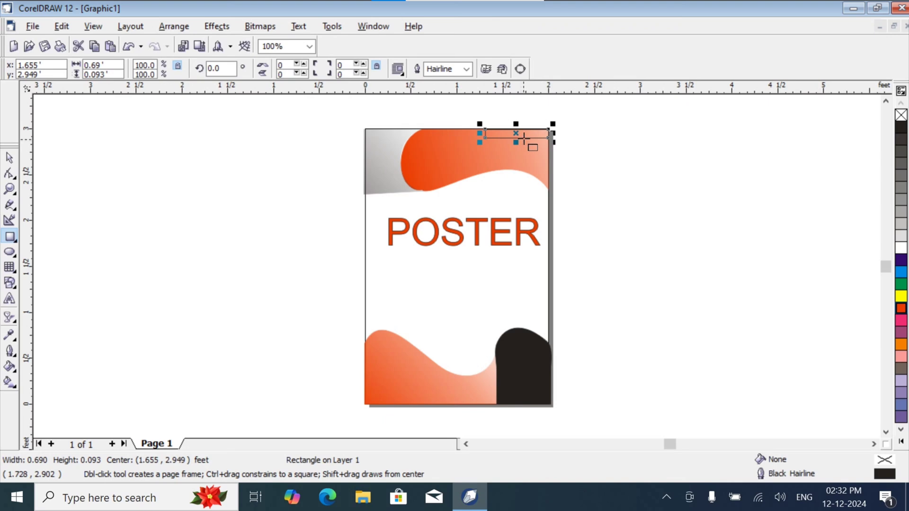
left_click(13, 154)
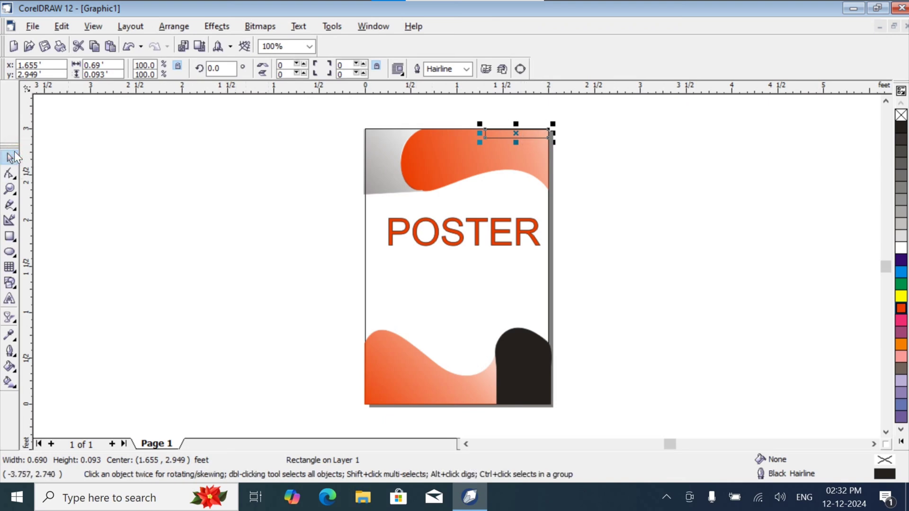
Nudge the thin rectangle slightly down from the page's upper edge and enlarge it proportionally to about 0.845 by 0.114 feet.
key("Down")
key("Down")
key("Down")
key("Down")
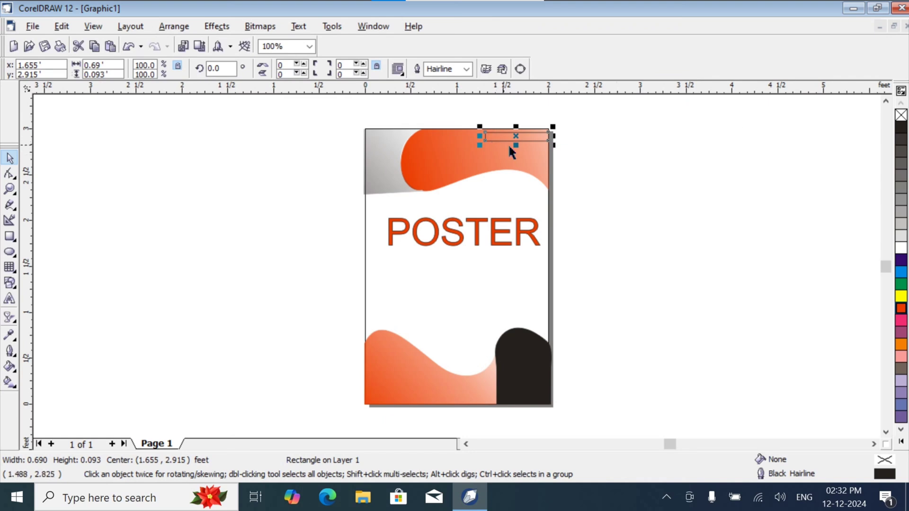
left_click_drag(516, 144, 466, 140)
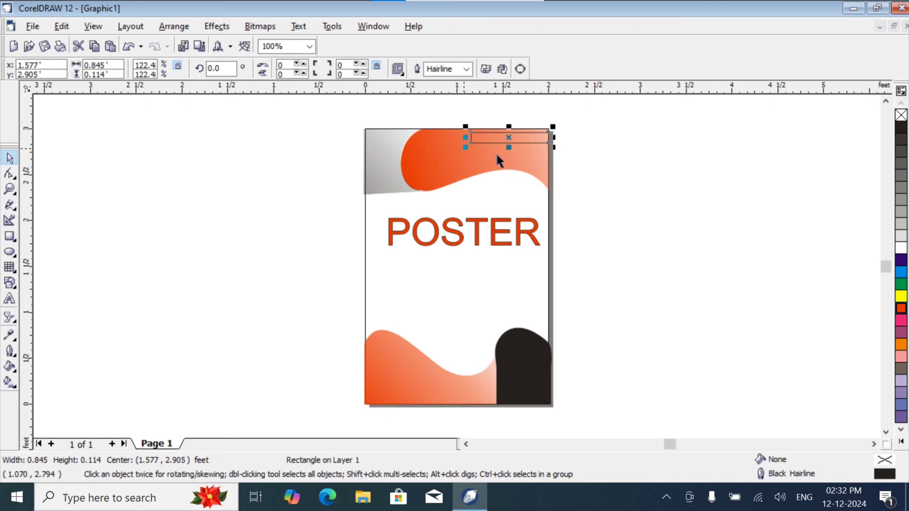
Fill the thin header rectangle with black and move it slightly lower, keeping it against the page's right edge.
left_click(900, 128)
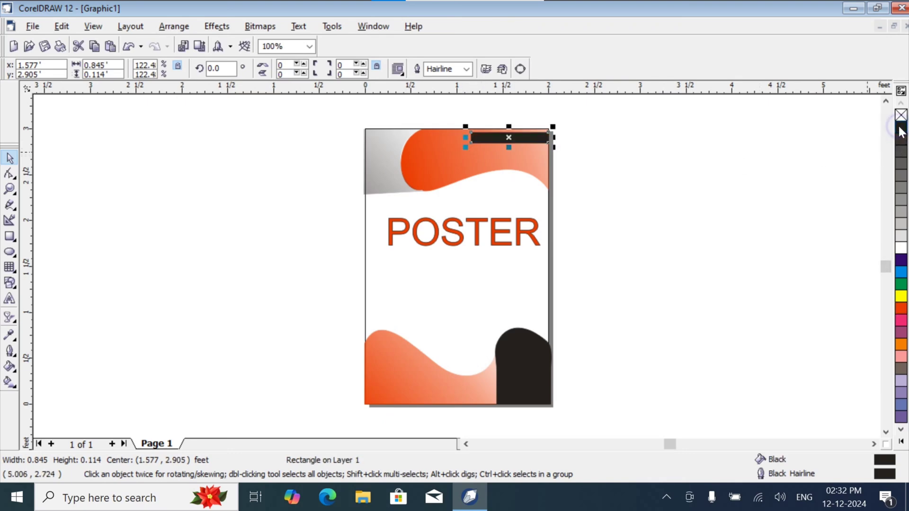
left_click(737, 209)
left_click(514, 141)
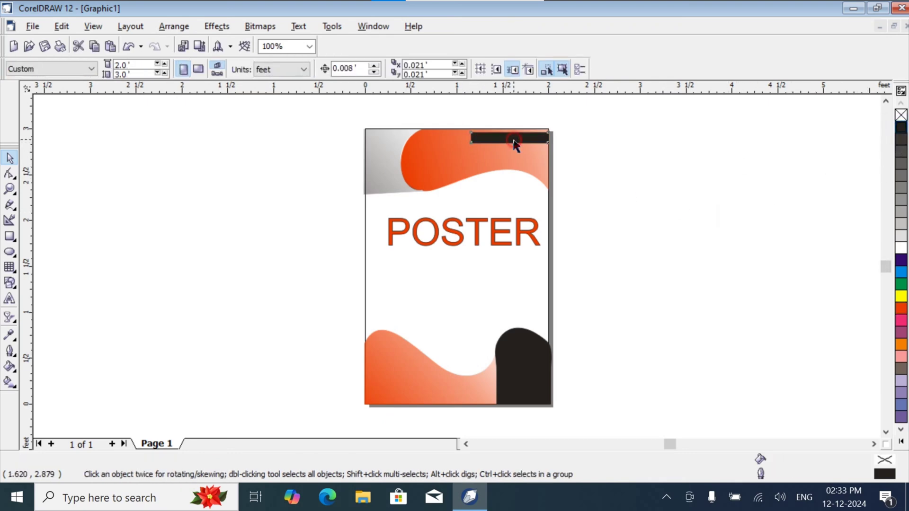
left_click_drag(514, 141, 514, 149)
left_click(635, 179)
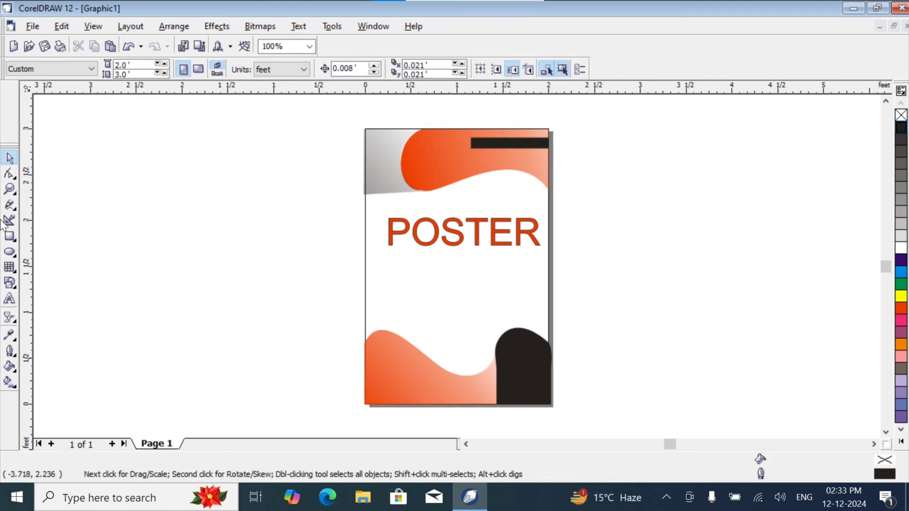
Add the artistic text "2025" in Arial, enlarge it to about 141 points, and place it over the black header bar.
left_click(10, 299)
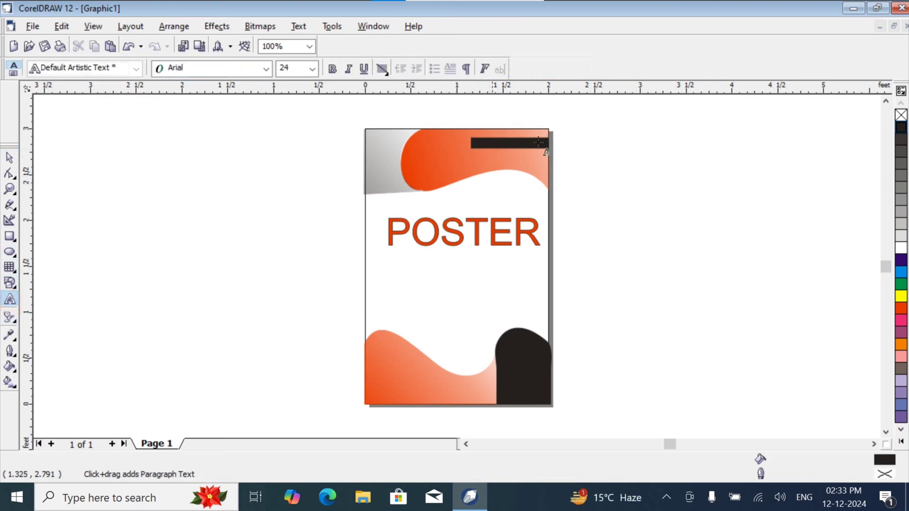
left_click(601, 150)
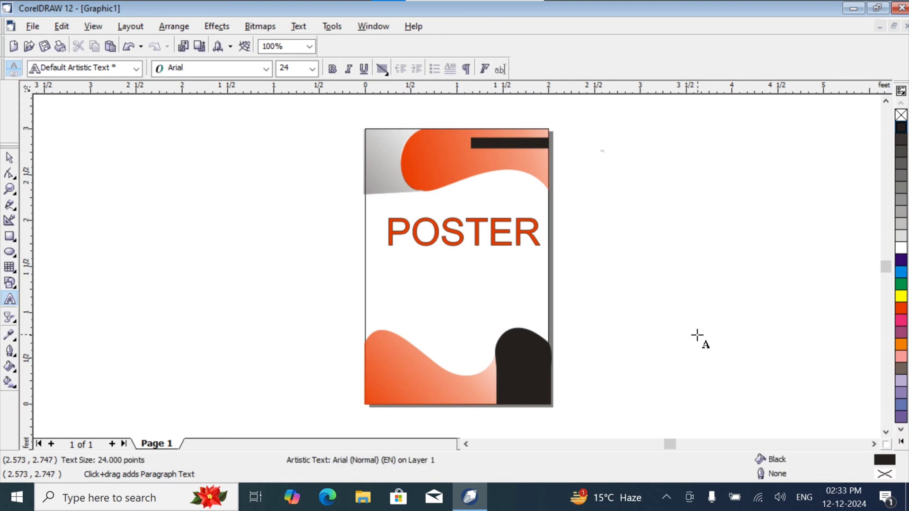
type("2025")
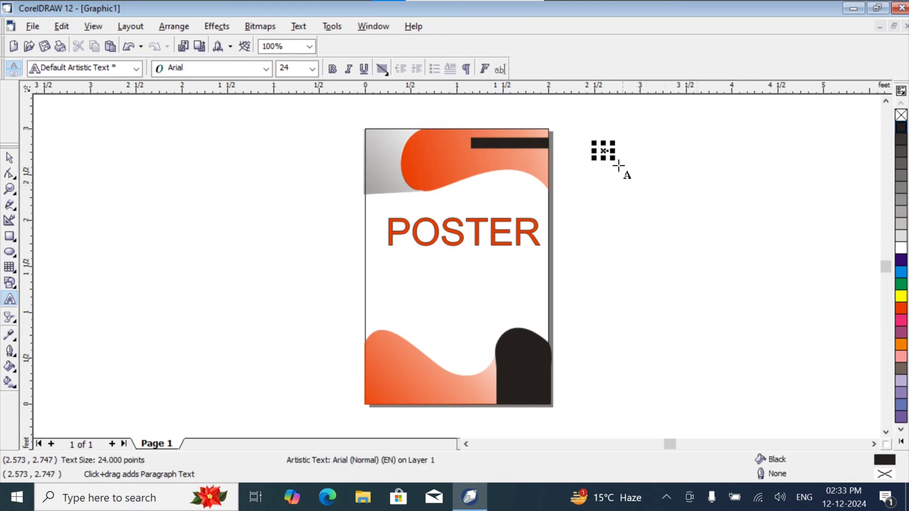
left_click_drag(613, 156, 518, 142)
left_click(9, 158)
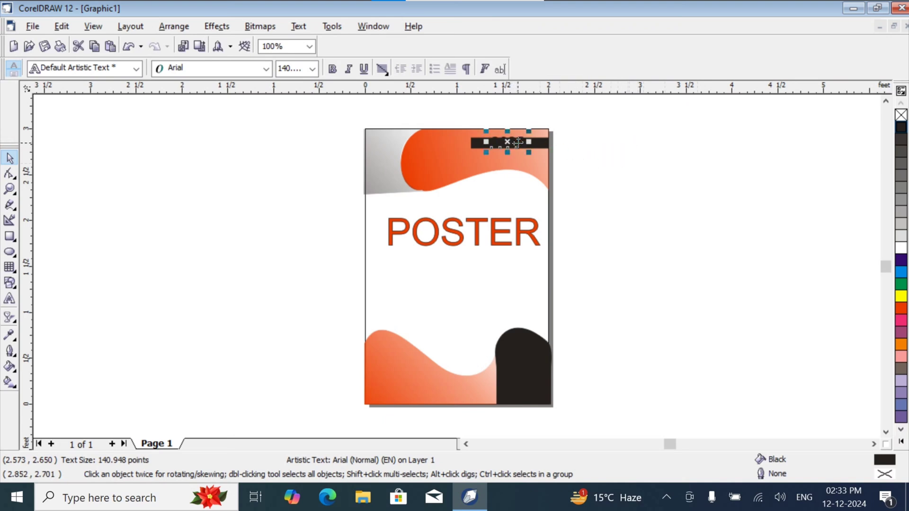
Enlarge the 2025 text to about 245 points over the black bar and give it a white hairline outline with no fill.
left_click(901, 247)
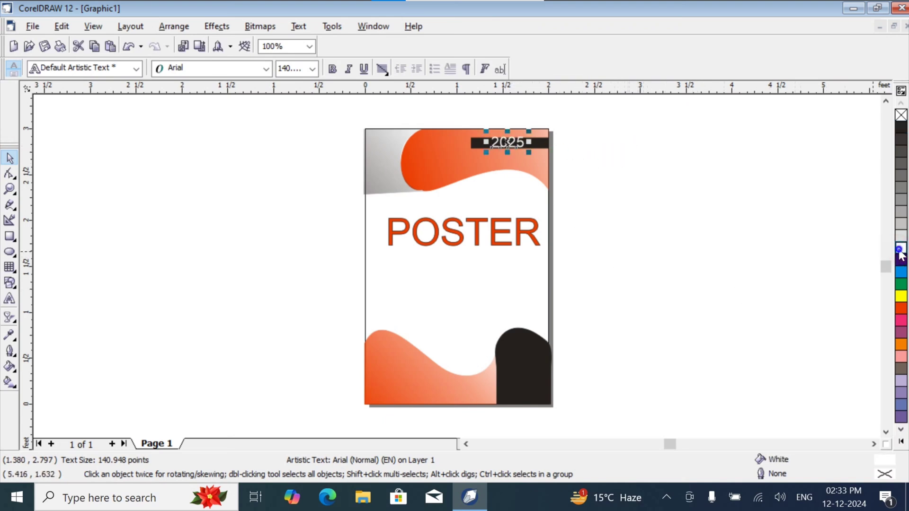
right_click(901, 247)
mouse_move(529, 152)
left_mouse_down()
mouse_move(549, 166)
mouse_move(514, 143)
left_mouse_up()
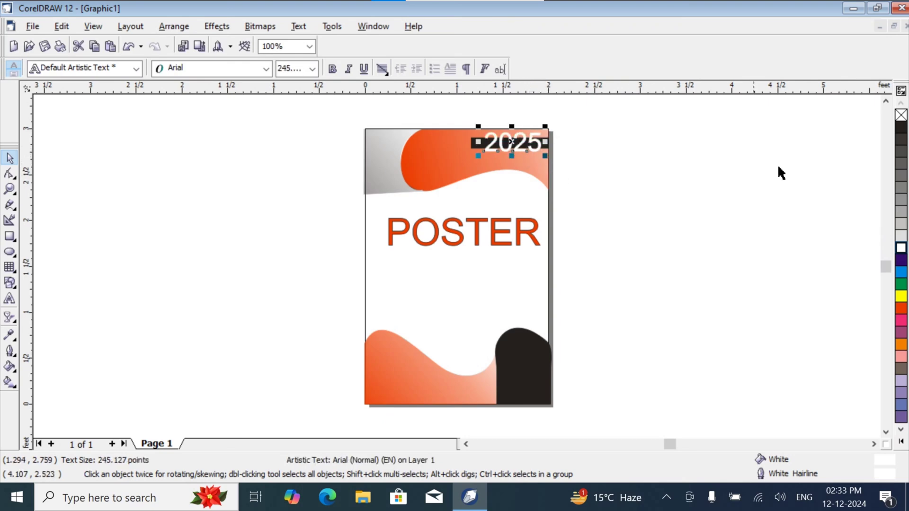
left_click(901, 115)
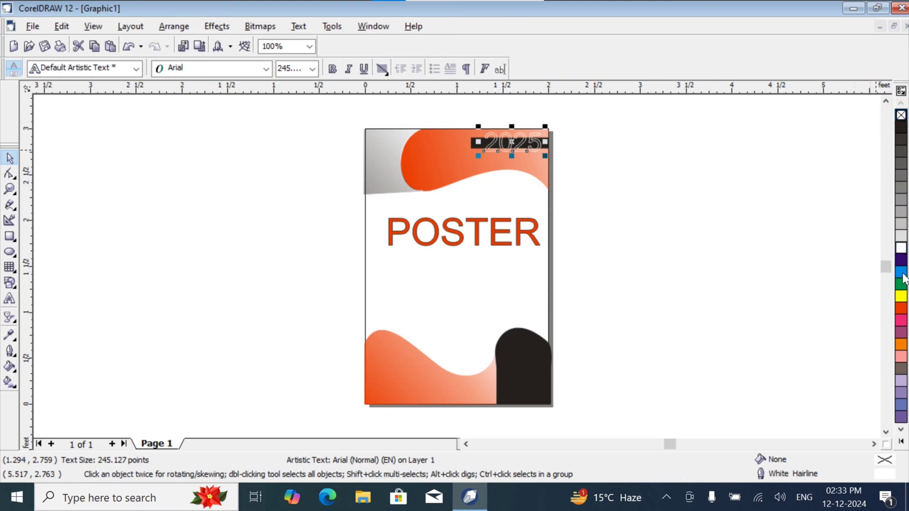
right_click(901, 248)
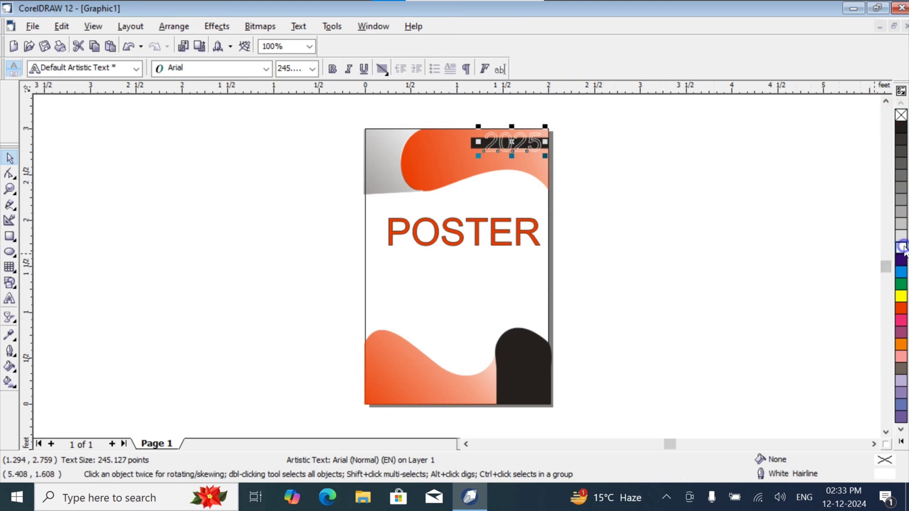
left_click(805, 233)
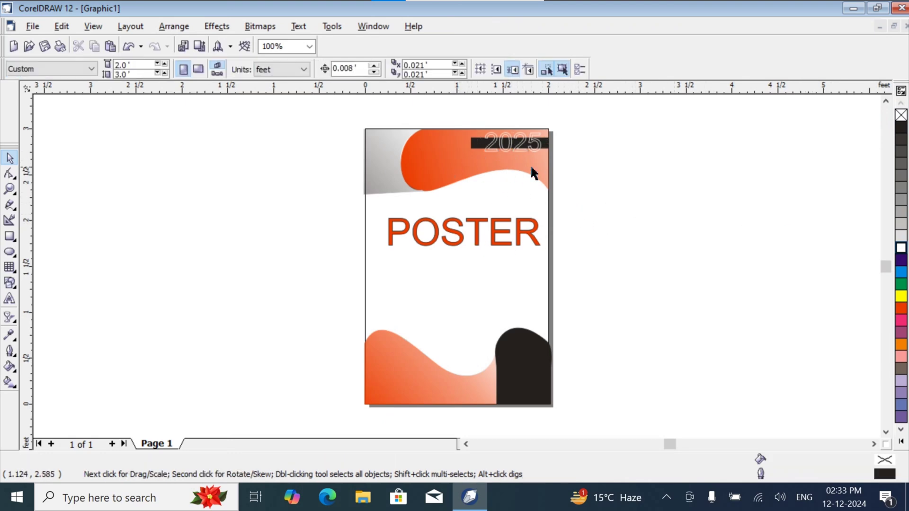
Add four numbered lines of placeholder artistic text in Arial 24 points below the POSTER title.
left_click(8, 301)
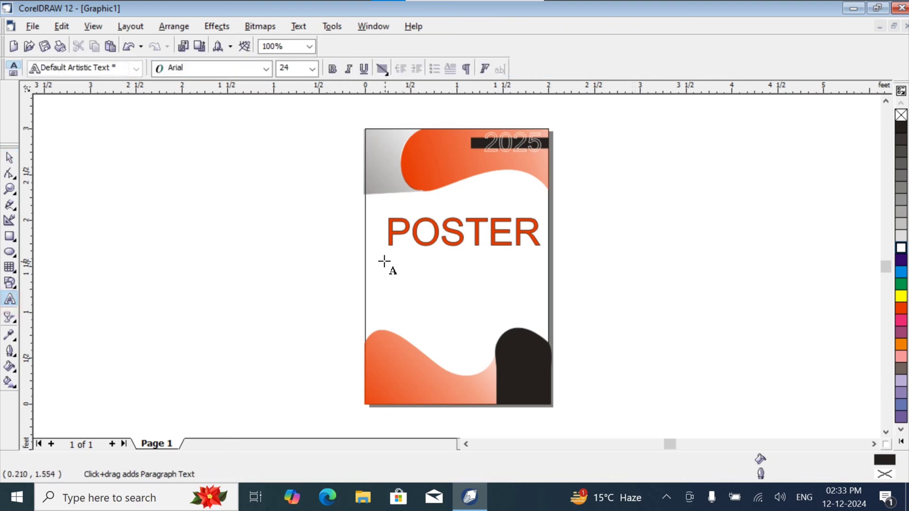
left_click(384, 261)
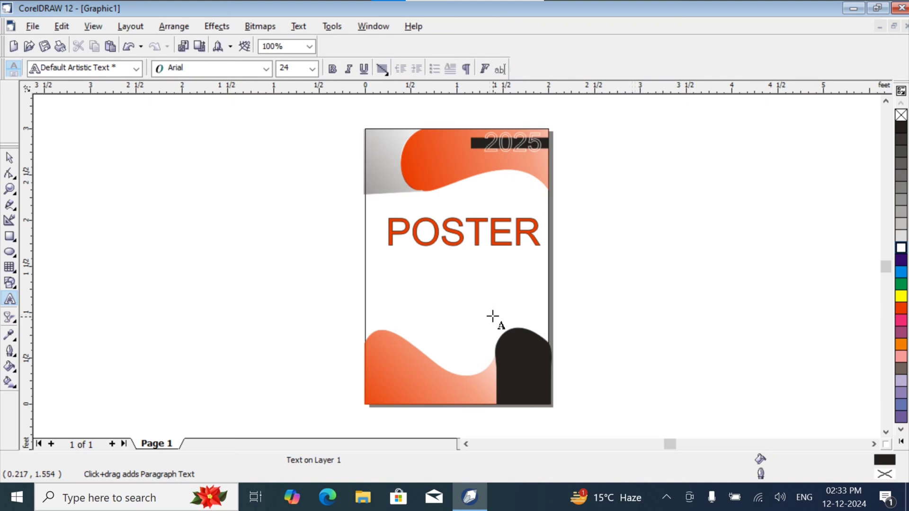
type("D")
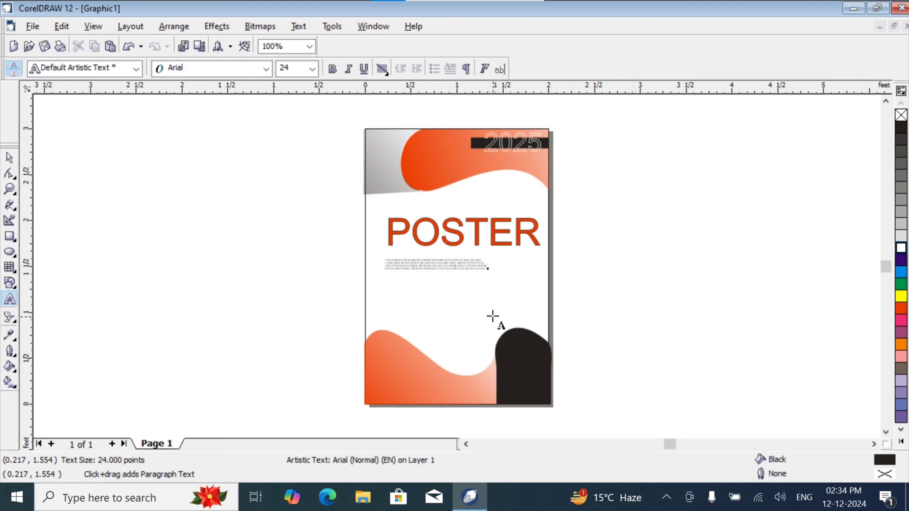
left_click(495, 273)
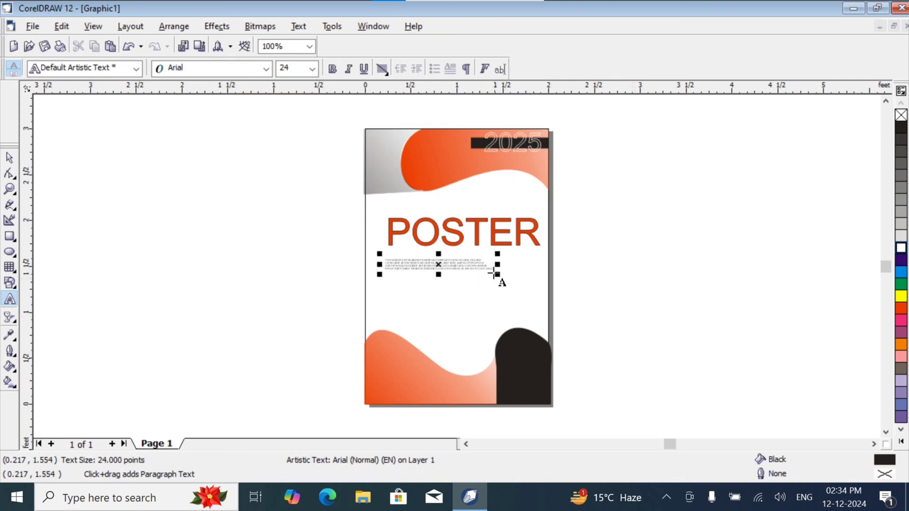
Enlarge the numbered placeholder text to reach the page's right edge and stretch it vertically to fill the space below the title.
key("ctrl+a")
mouse_move(508, 318)
left_mouse_down()
mouse_move(516, 331)
mouse_move(513, 320)
left_mouse_up()
left_click_drag(515, 276, 552, 315)
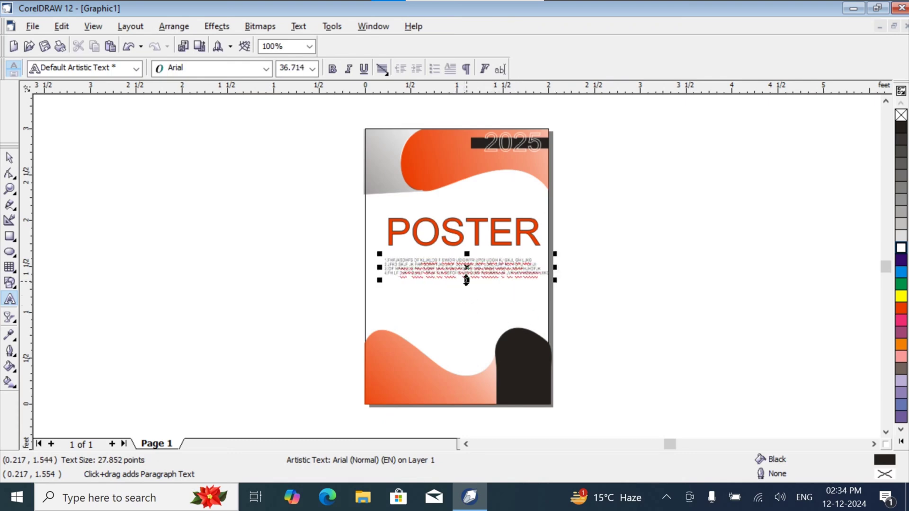
left_click_drag(466, 280, 468, 299)
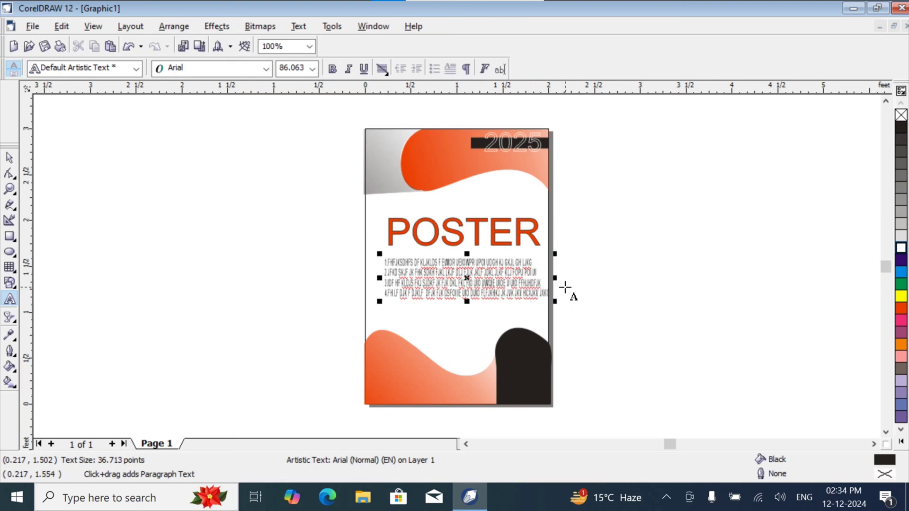
Add a person's name as artistic text on the black arch and give it a white fill and white hairline outline.
left_click(512, 357)
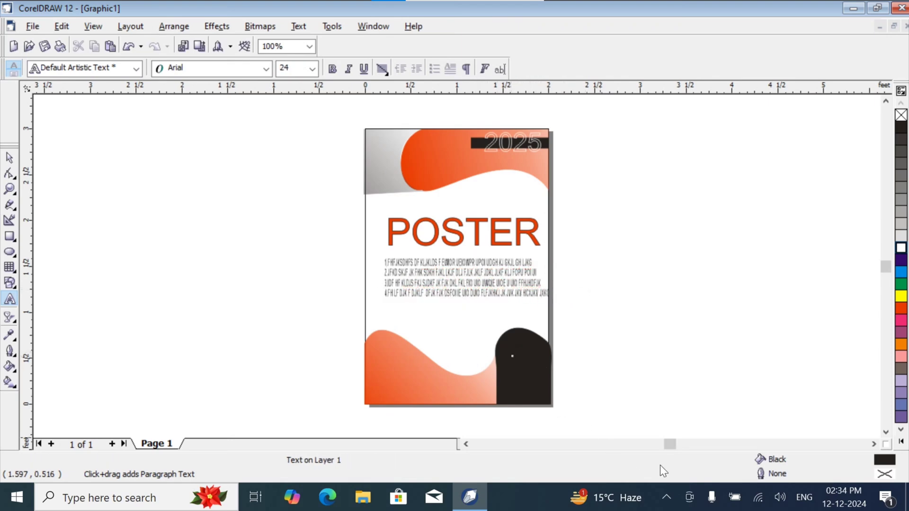
left_click(902, 249)
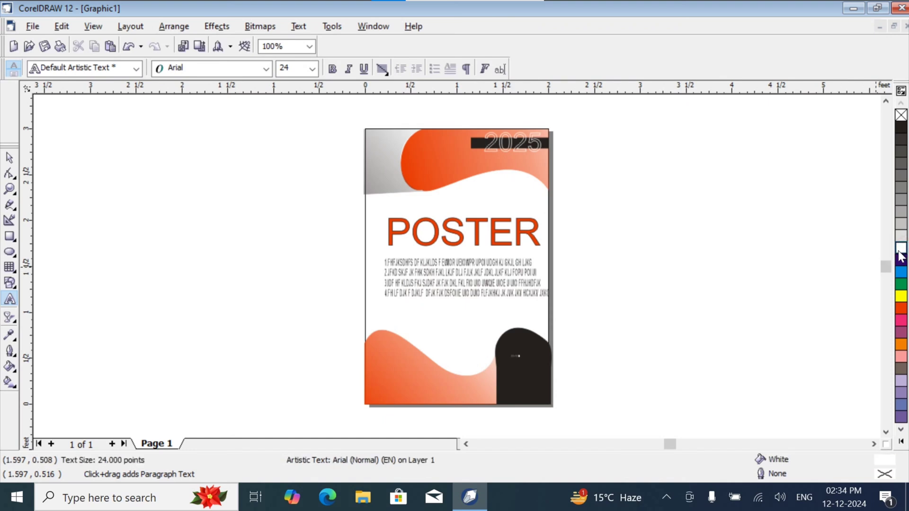
key("BackSpace")
left_click(899, 251)
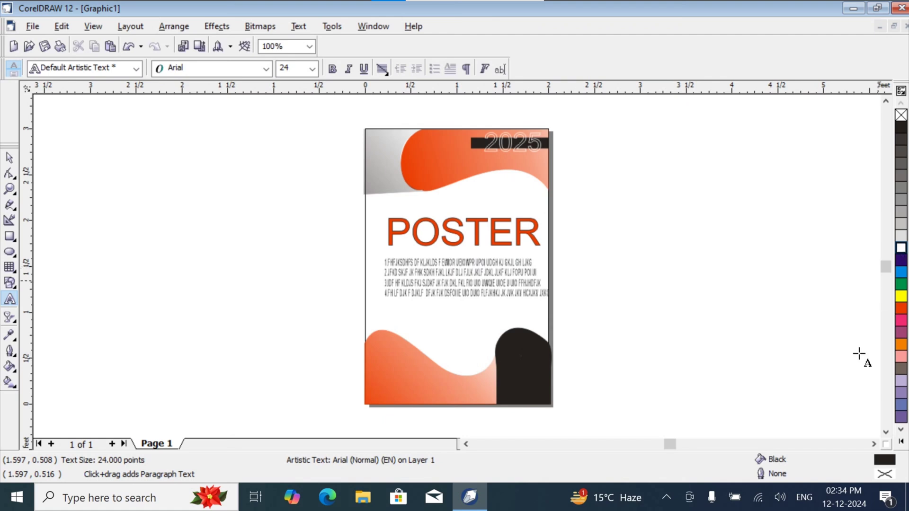
key("ctrl+a")
left_click(901, 248)
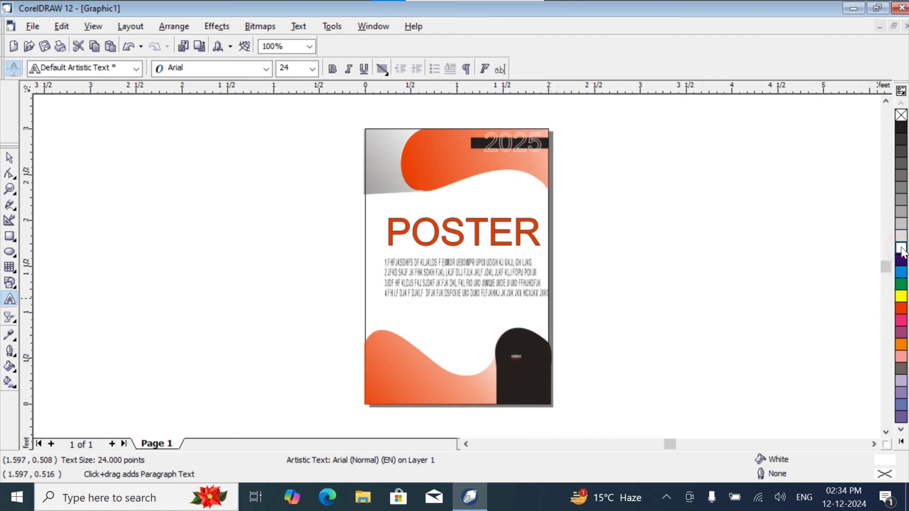
right_click(901, 249)
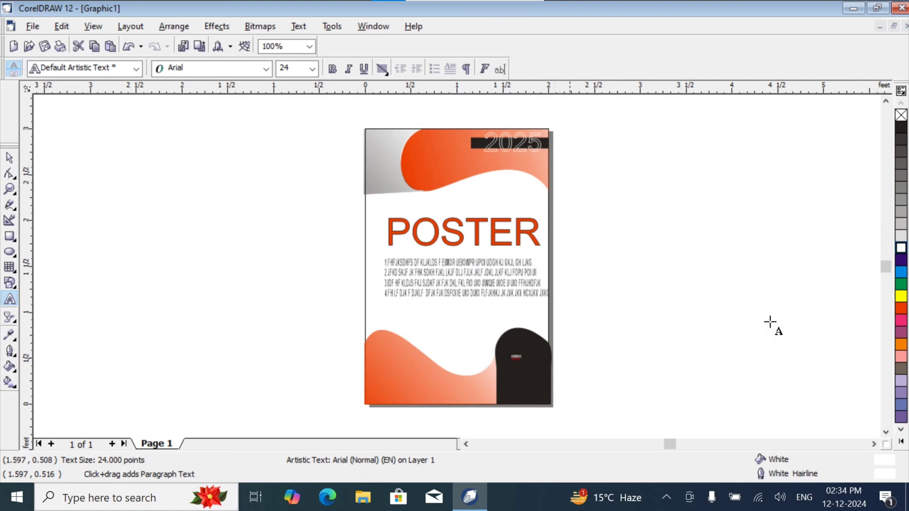
Enlarge the name text to about 137 points and move it to span the width of the black arch.
left_click(514, 357)
left_click_drag(527, 362, 574, 380)
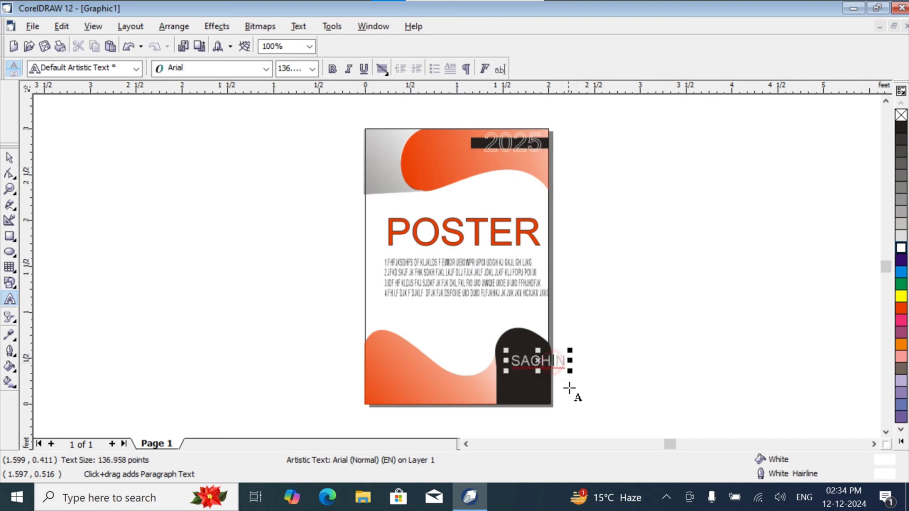
left_click(566, 365)
key("ctrl+space")
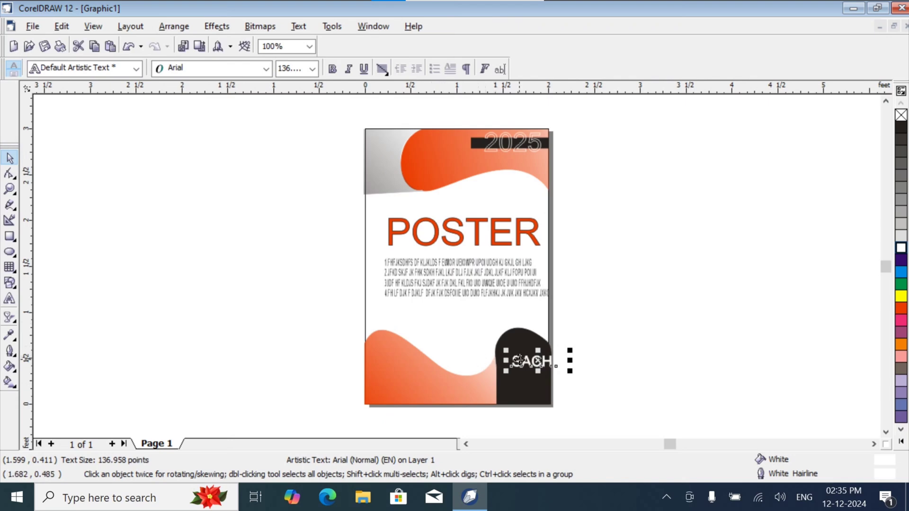
left_click_drag(518, 361, 497, 359)
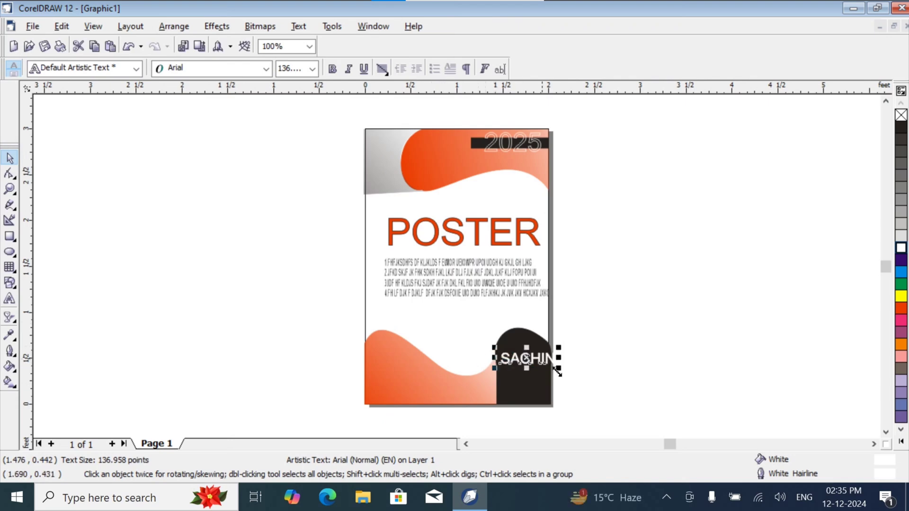
left_click(587, 372)
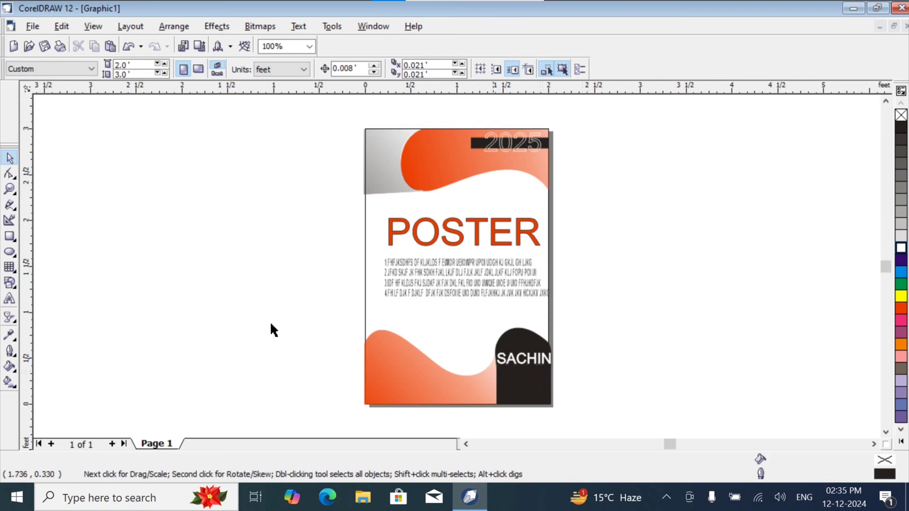
Add short placeholder artistic text in Arial 24 points below the name on the black arch.
left_click(9, 299)
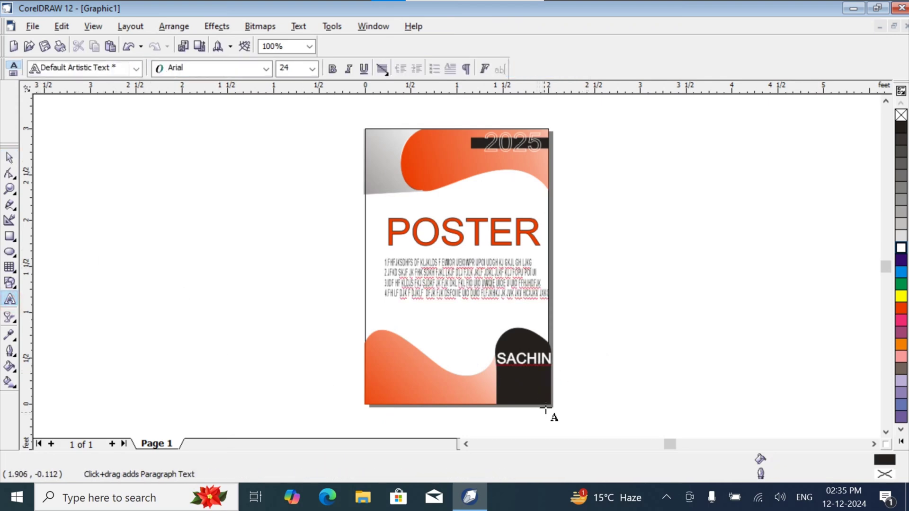
left_click(516, 382)
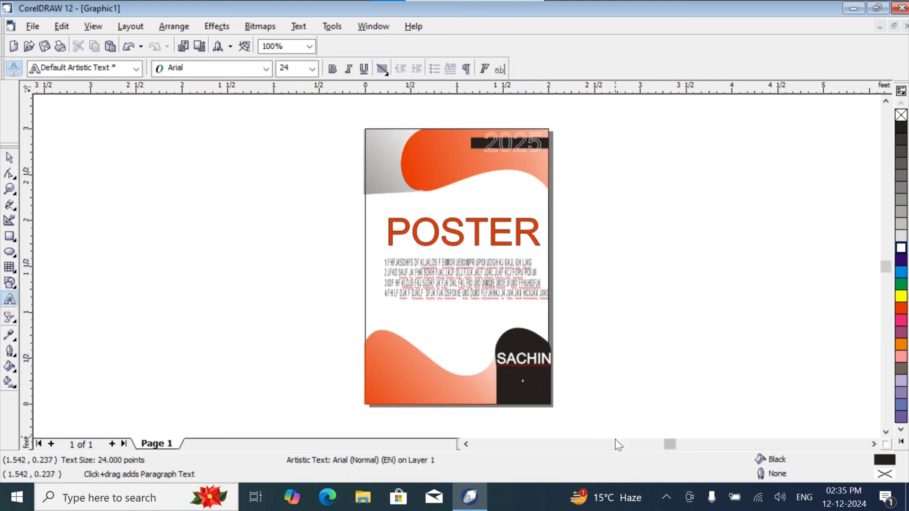
type("JKJKJK")
key("ctrl+a")
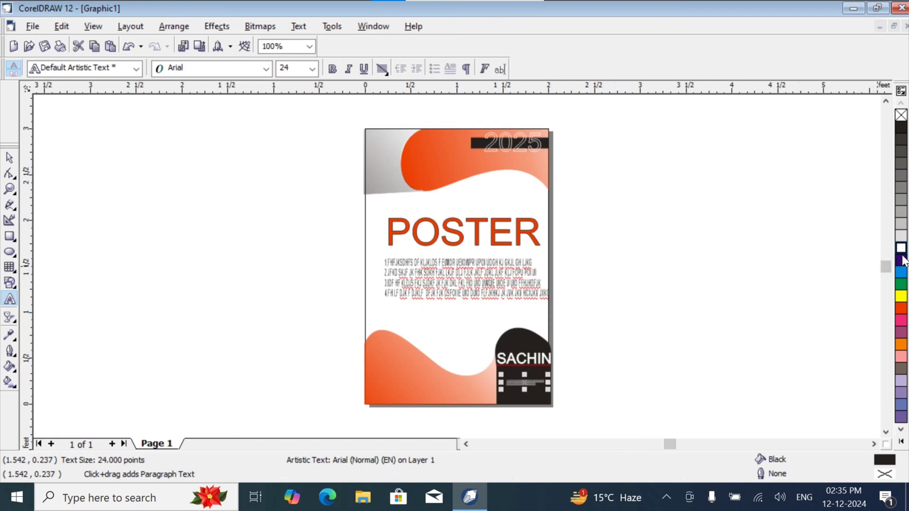
Give the small placeholder text on the arch a white fill and white hairline outline, and stretch it taller.
left_click(901, 248)
right_click(901, 248)
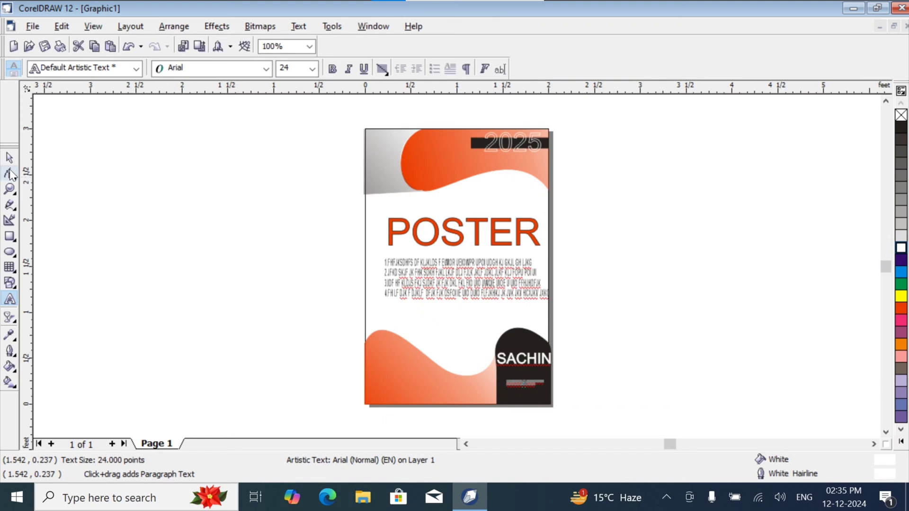
left_click(9, 158)
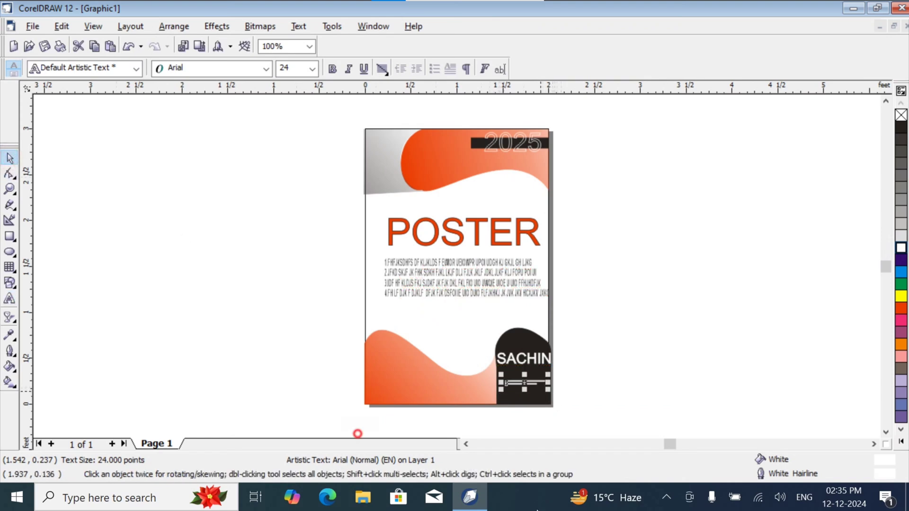
left_click(357, 434)
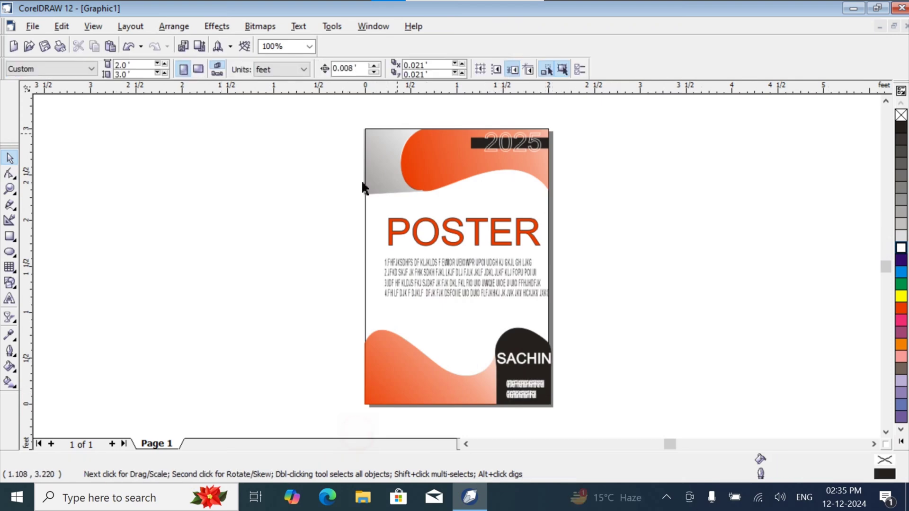